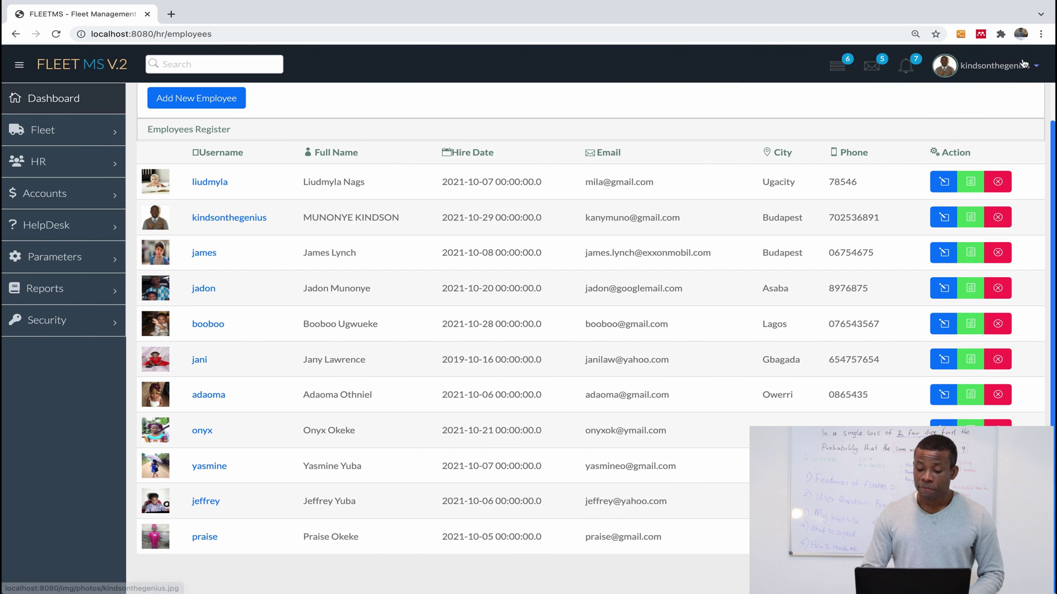
# - Open the user account dropdown in the top bar above the Employees Register
pyautogui.click(1011, 73)
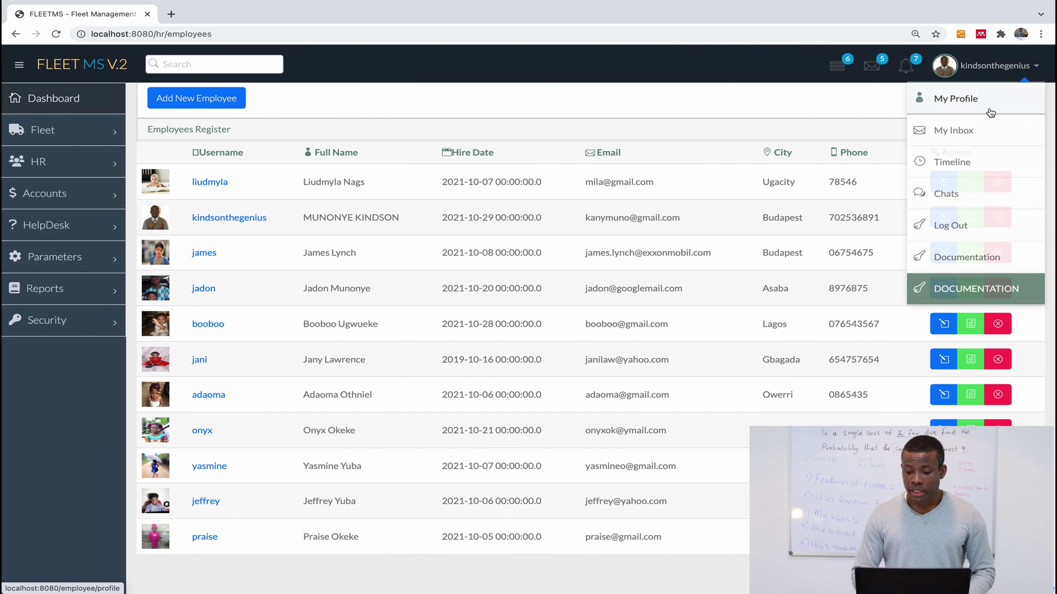
# - Log out of FleetMS and log back in with the autofilled credentials
pyautogui.click(952, 225)
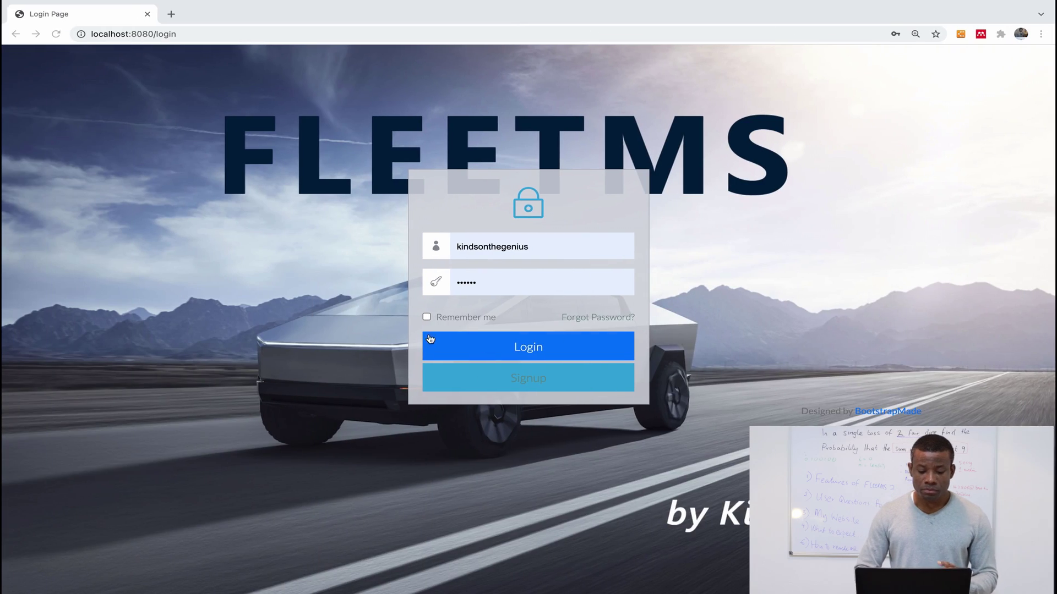
pyautogui.click(509, 352)
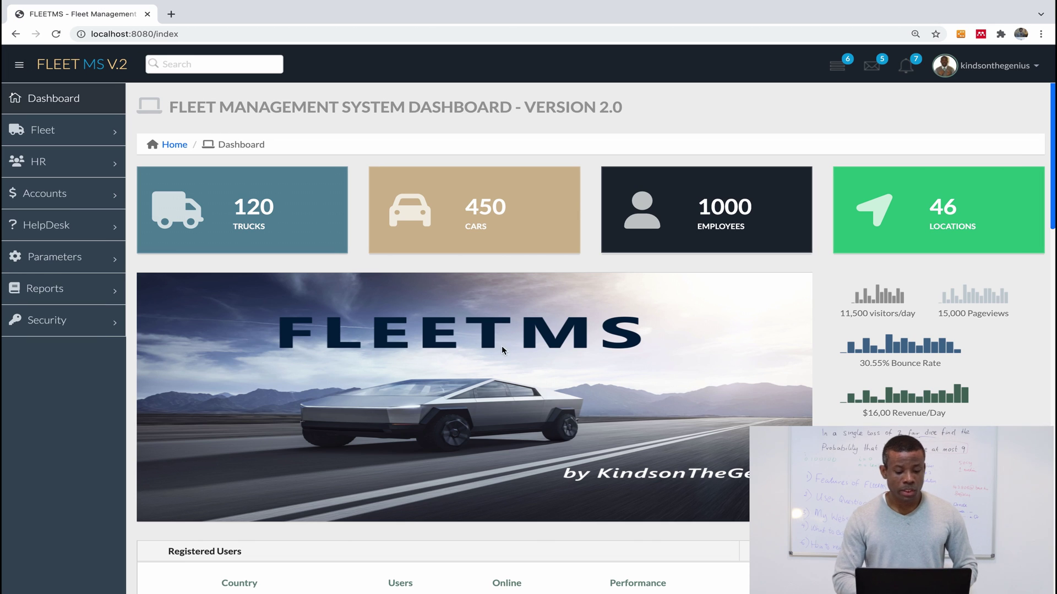
# - Zoom the dashboard in two levels and go to Fleet Home from the sidebar's Fleet section
pyautogui.hotkey('ctrl', '+')
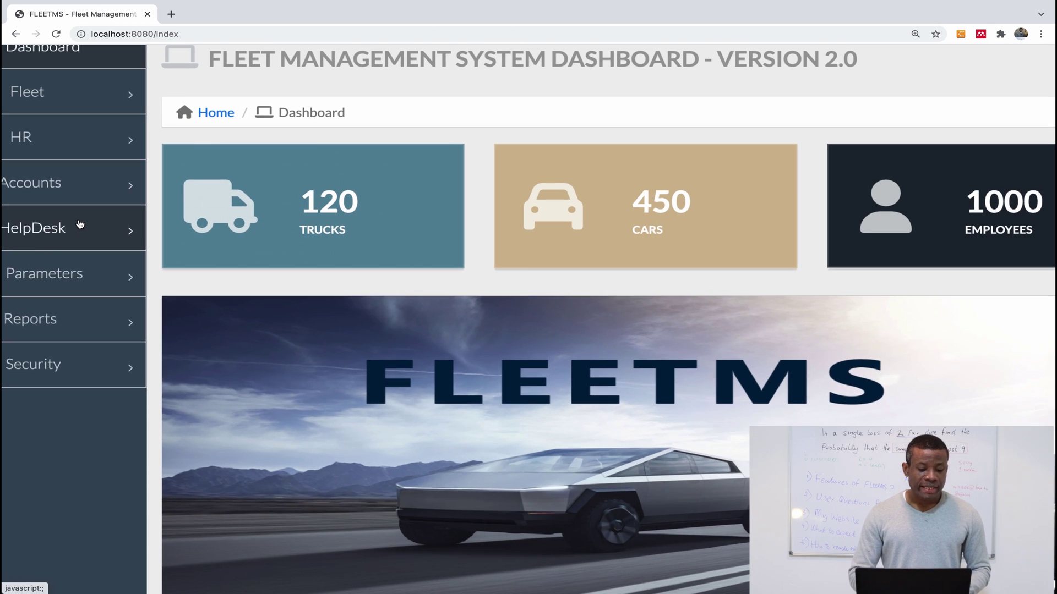
pyautogui.hotkey('ctrl', '+')
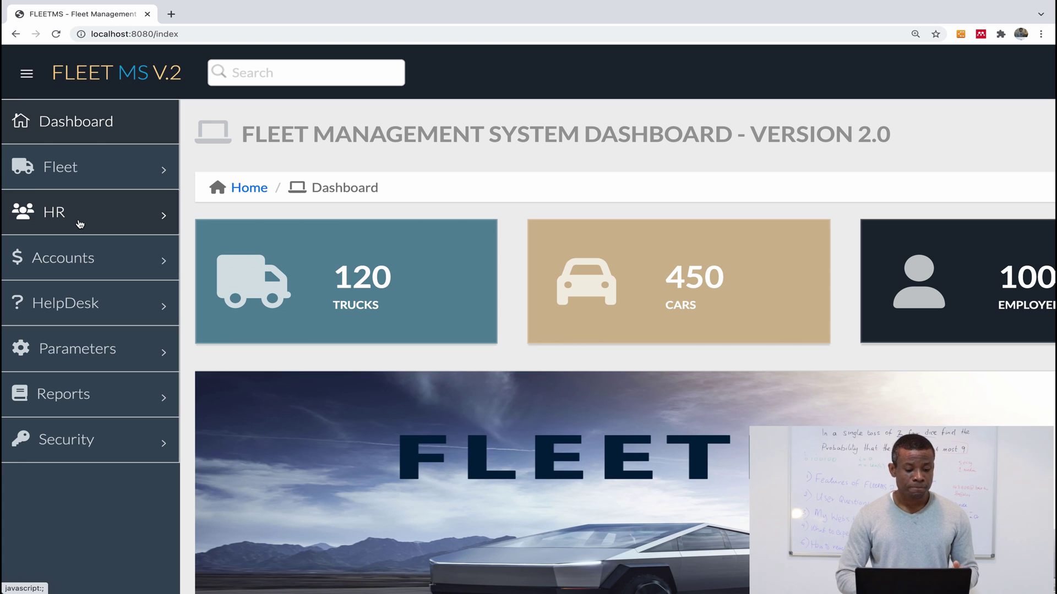
pyautogui.click(80, 178)
pyautogui.click(83, 208)
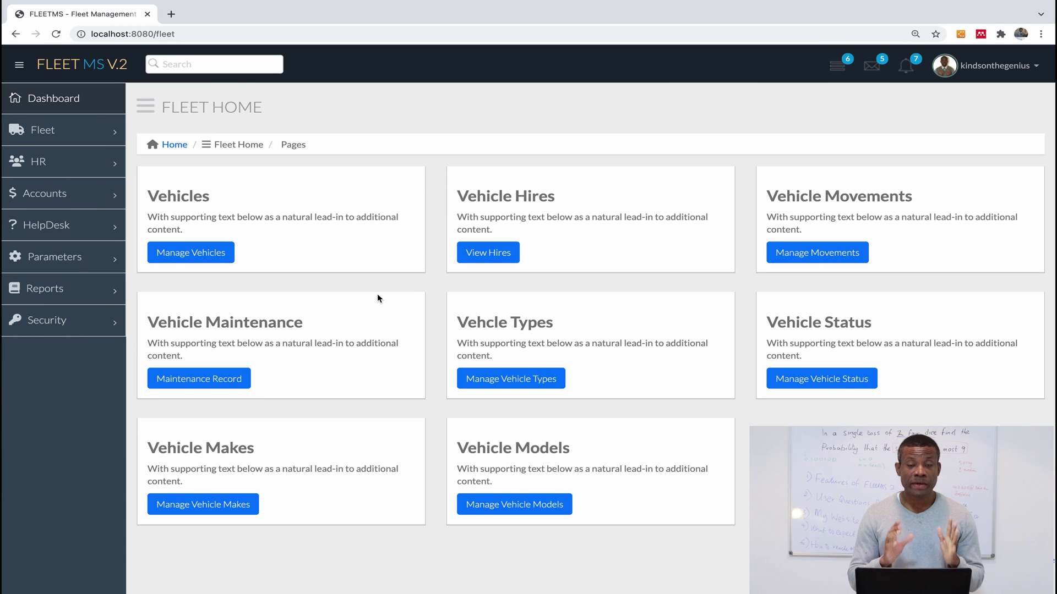
# - Go to HR Home from the sidebar's HR section, then move to the code editor workspace
pyautogui.click(68, 174)
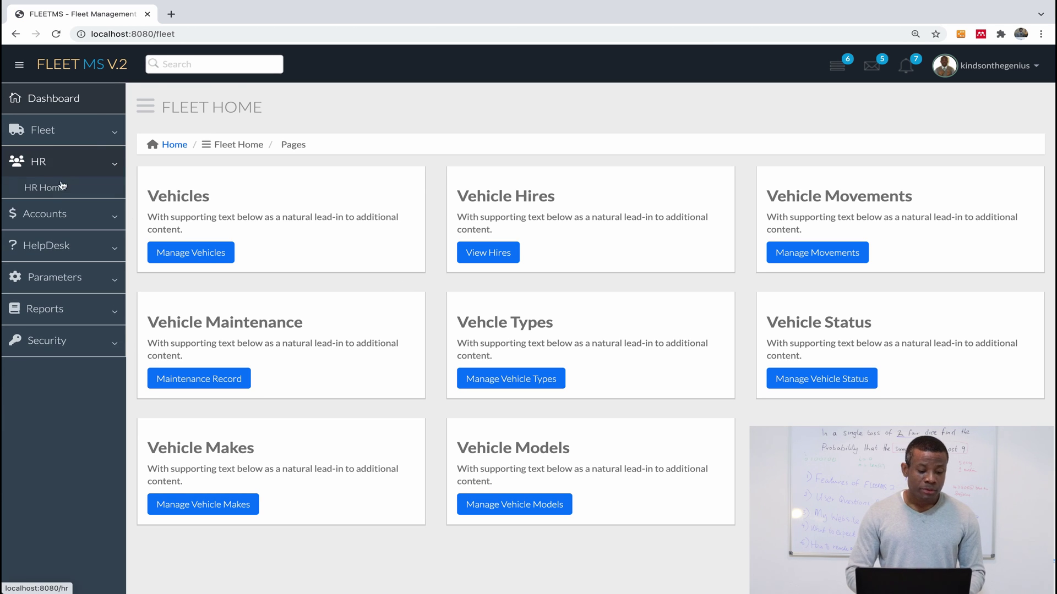
pyautogui.click(50, 187)
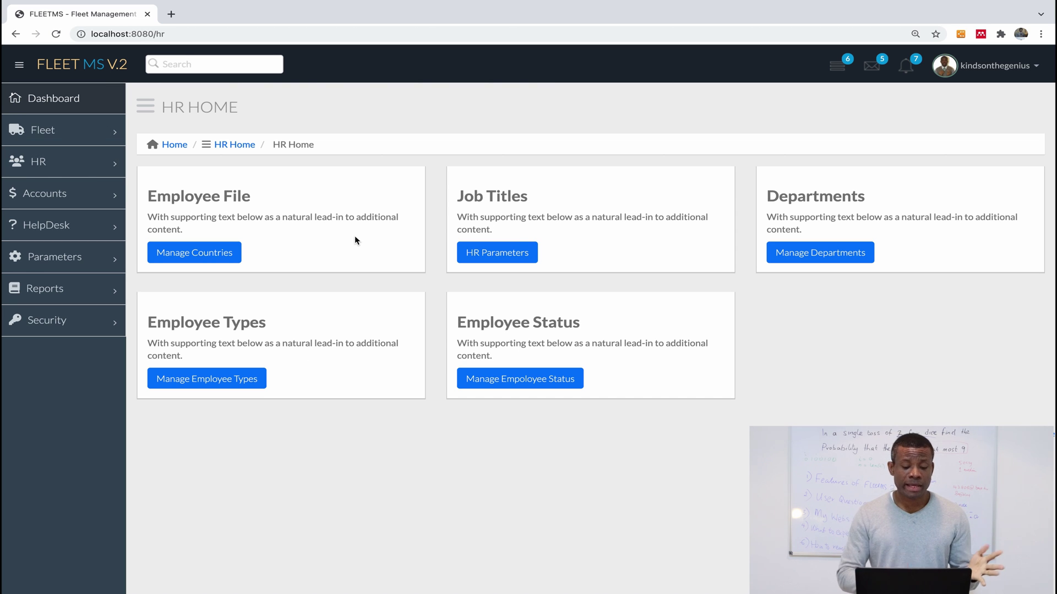
pyautogui.hotkey('ctrl', 'Right')
pyautogui.hotkey('ctrl', 'Right')
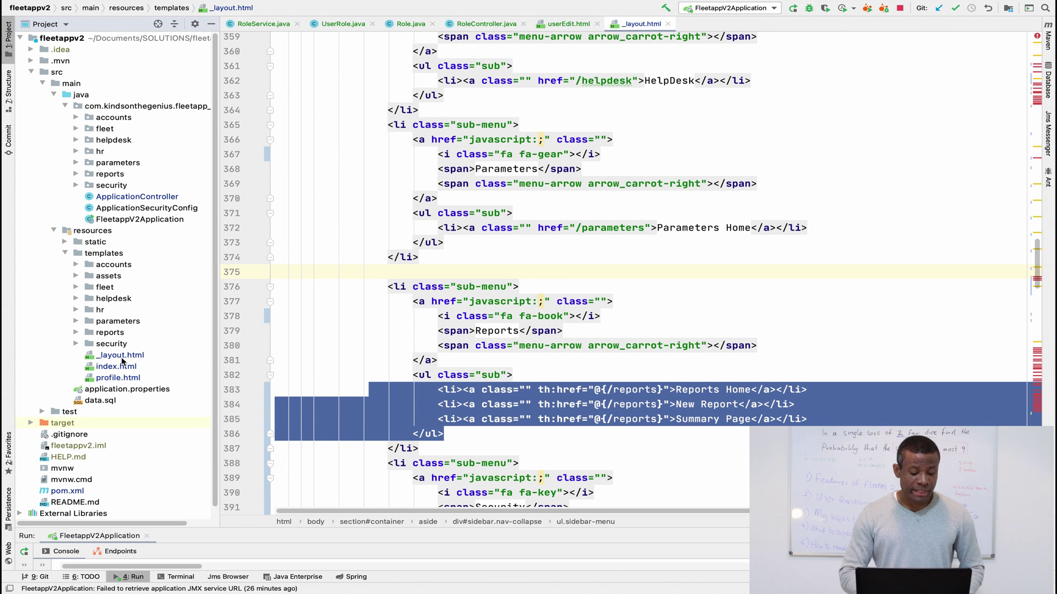
# - Open _layout.html from the templates folder and scroll through its sidebar menu markup
pyautogui.doubleClick(122, 358)
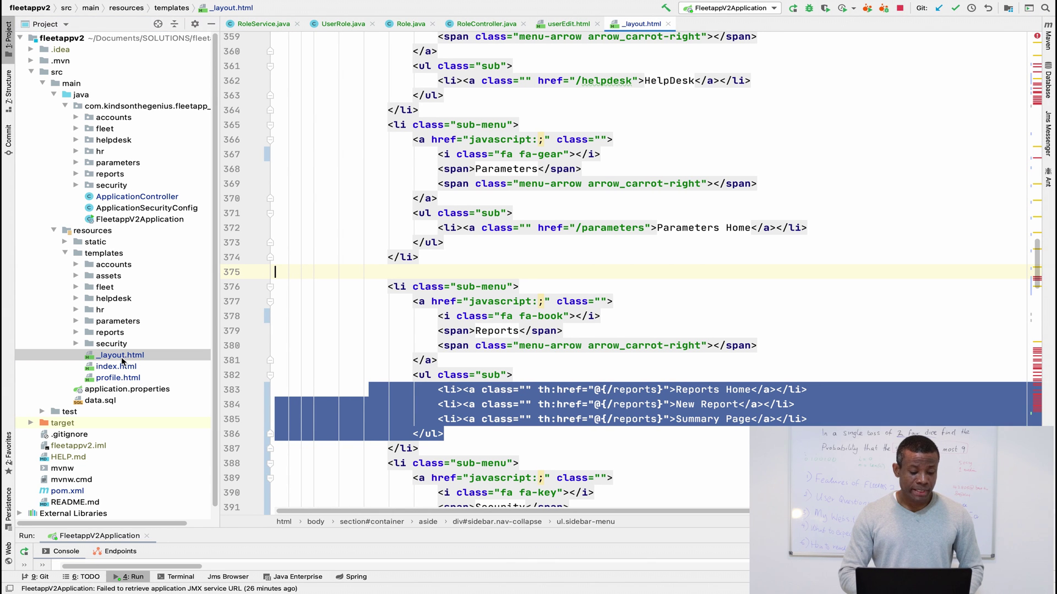
pyautogui.scroll(1, 477, 276)
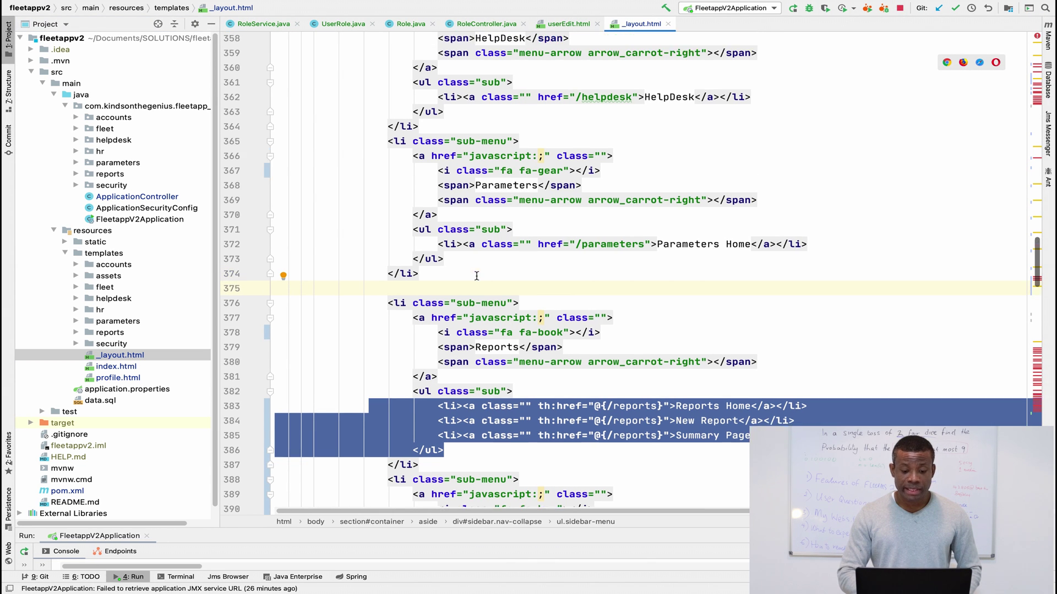
pyautogui.hscroll(-1, 477, 276)
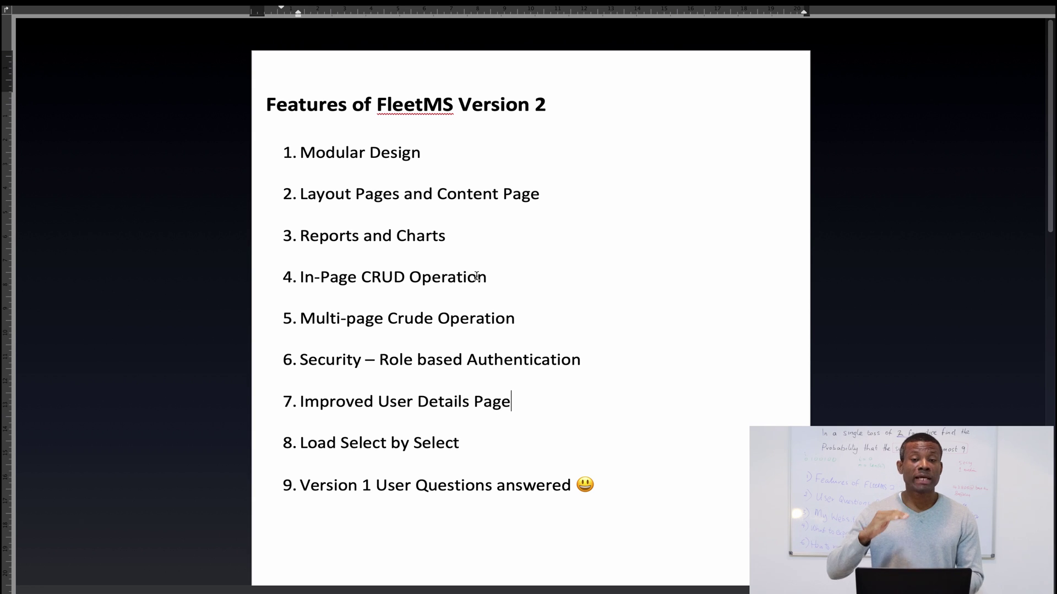
# - Cycle through desktop spaces back to the FleetMS browser and expand the sidebar's Reports section
pyautogui.hotkey('ctrl', 'Right')
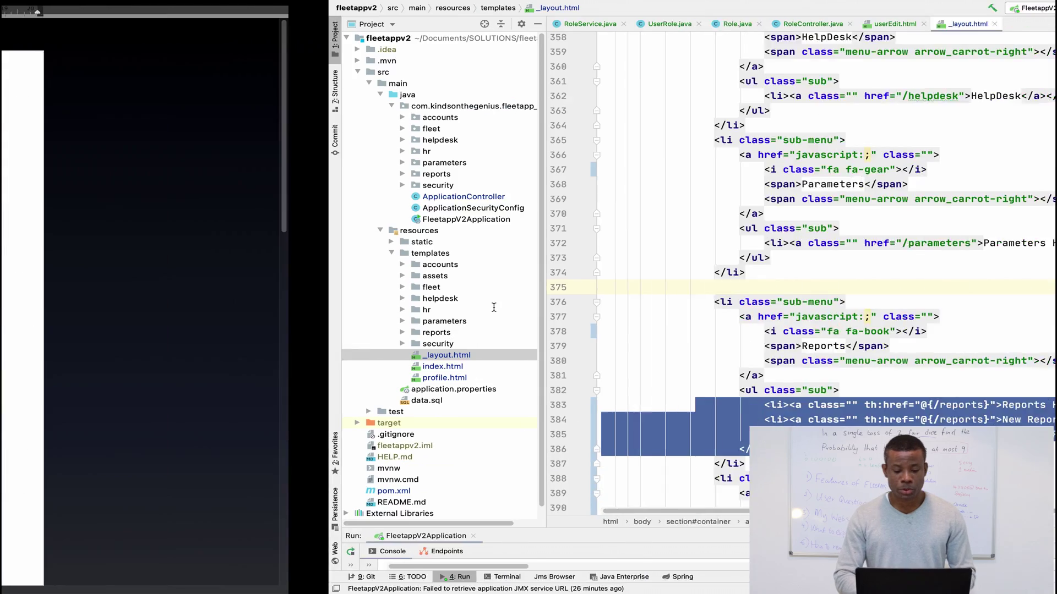
pyautogui.hotkey('ctrl', 'Left')
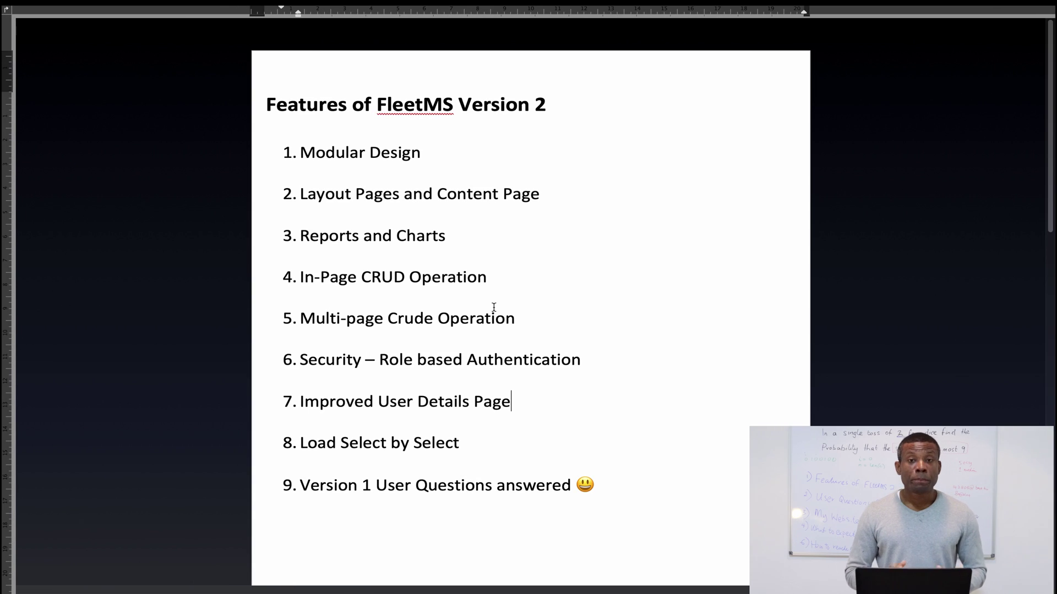
pyautogui.hotkey('ctrl', 'Right')
pyautogui.hotkey('ctrl', 'Left')
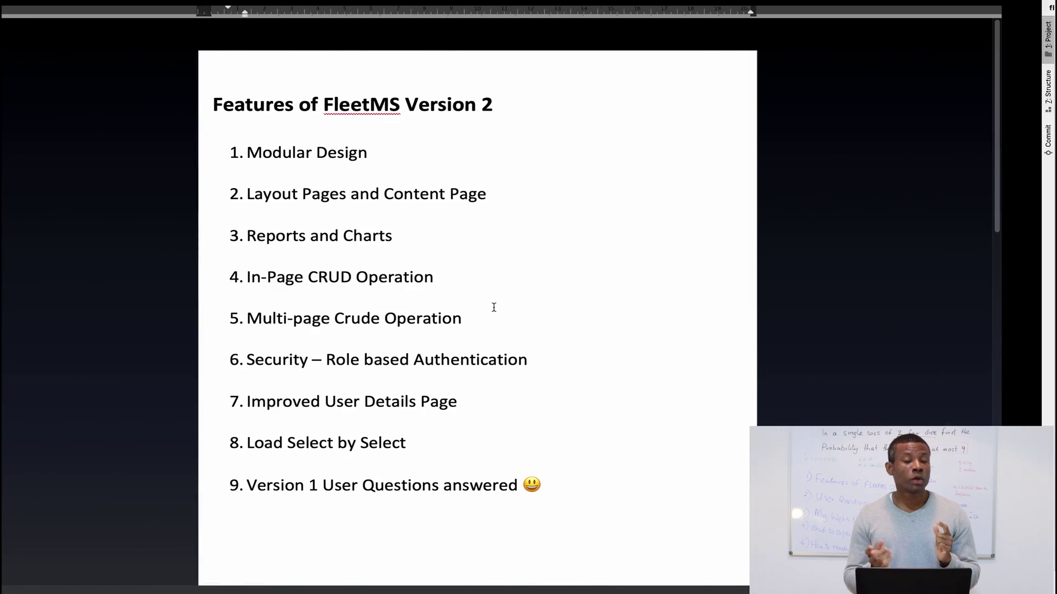
pyautogui.hotkey('ctrl', 'Left')
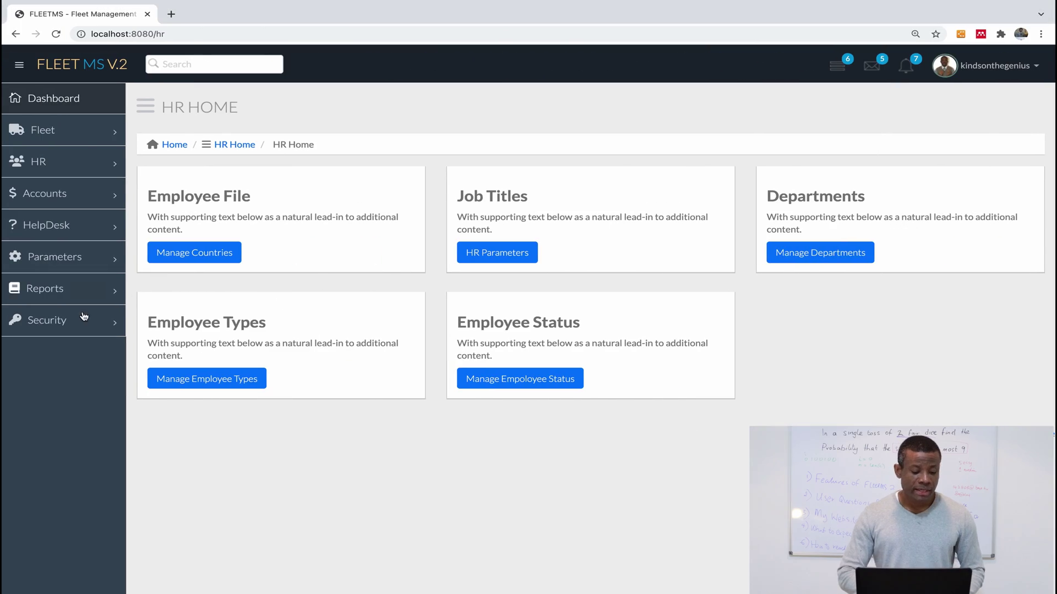
pyautogui.click(66, 291)
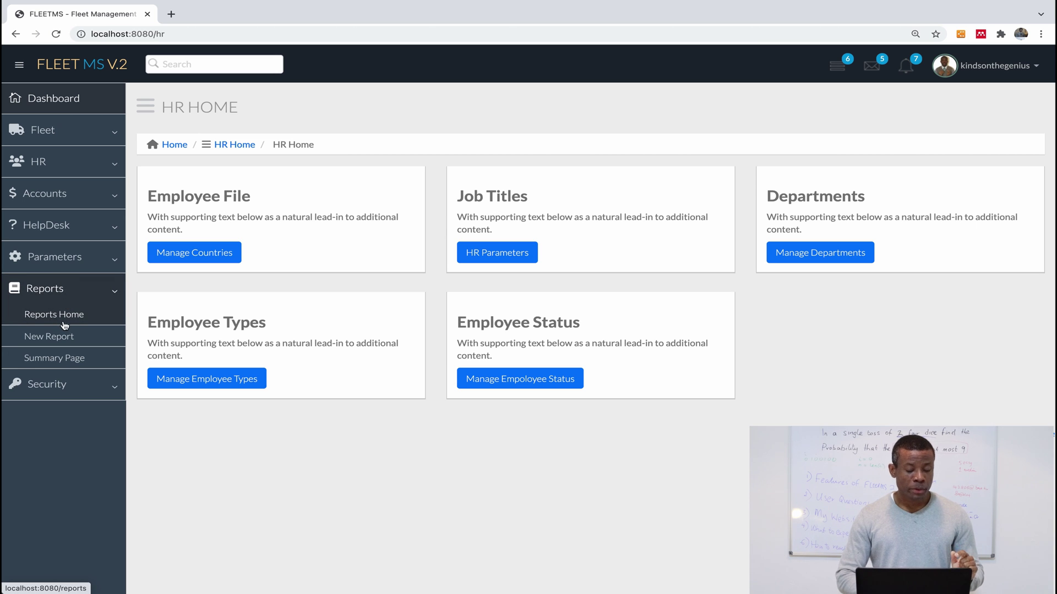
# - Open Reports Home, view Accounts Reports and scroll through its 2021 monthly charts
pyautogui.click(69, 315)
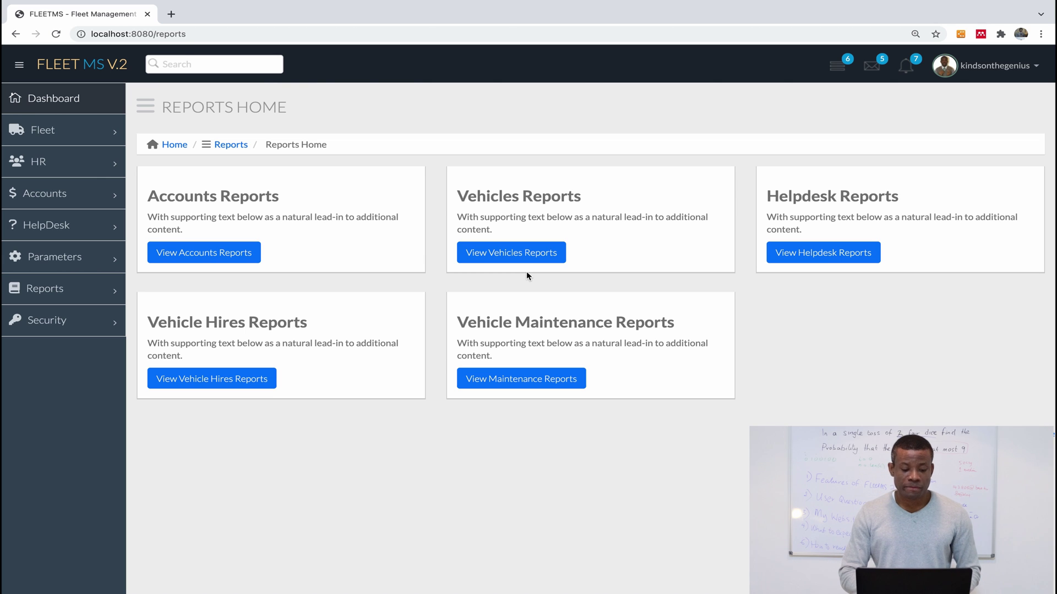
pyautogui.click(233, 259)
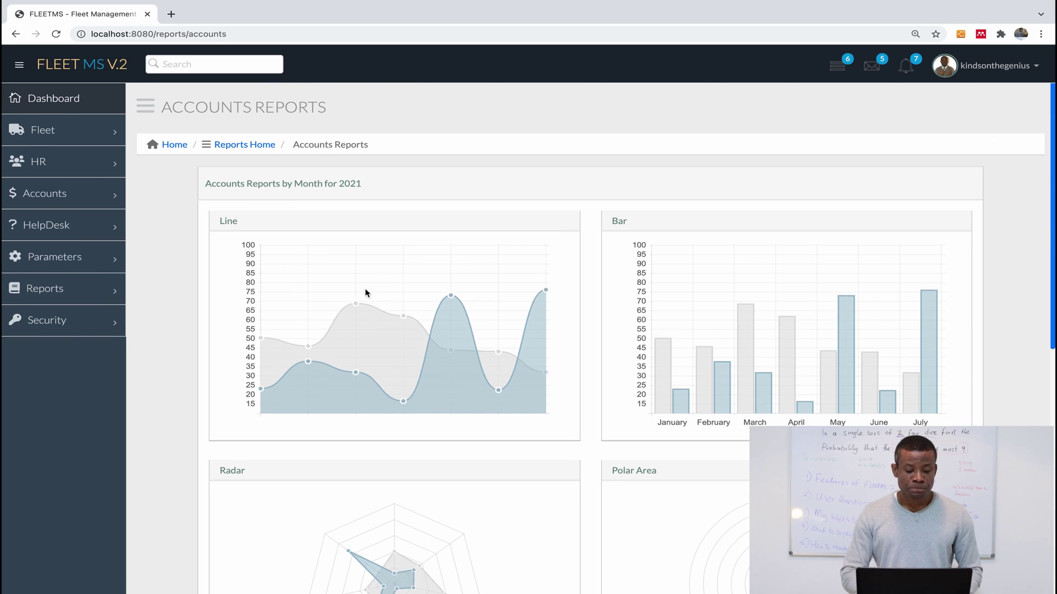
pyautogui.scroll(-4, 399, 354)
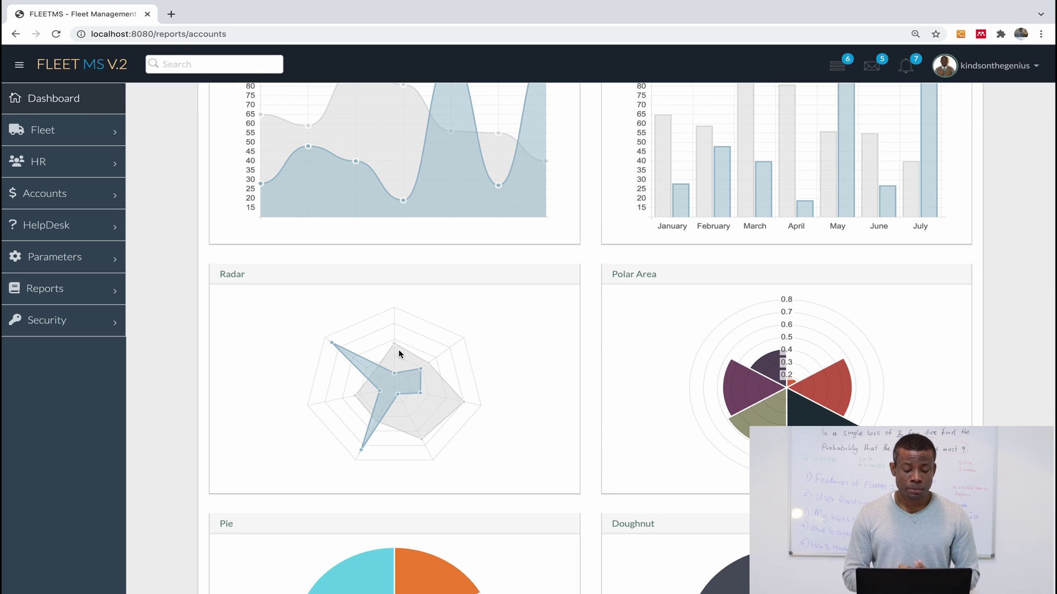
pyautogui.scroll(4, 399, 353)
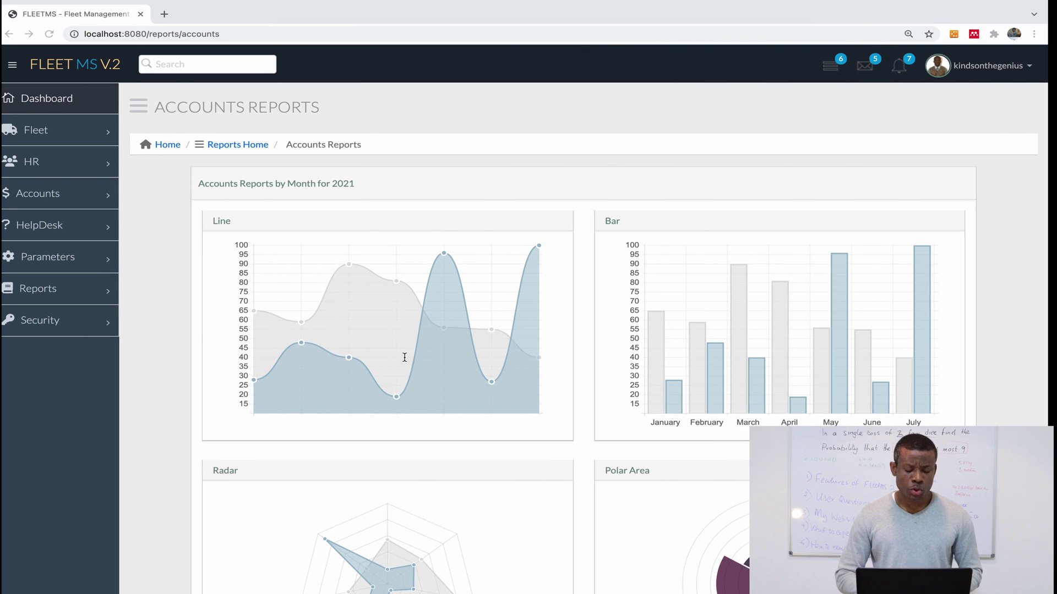
# - Open the Departments list via HR Home's Manage Departments card
pyautogui.click(63, 168)
pyautogui.click(61, 189)
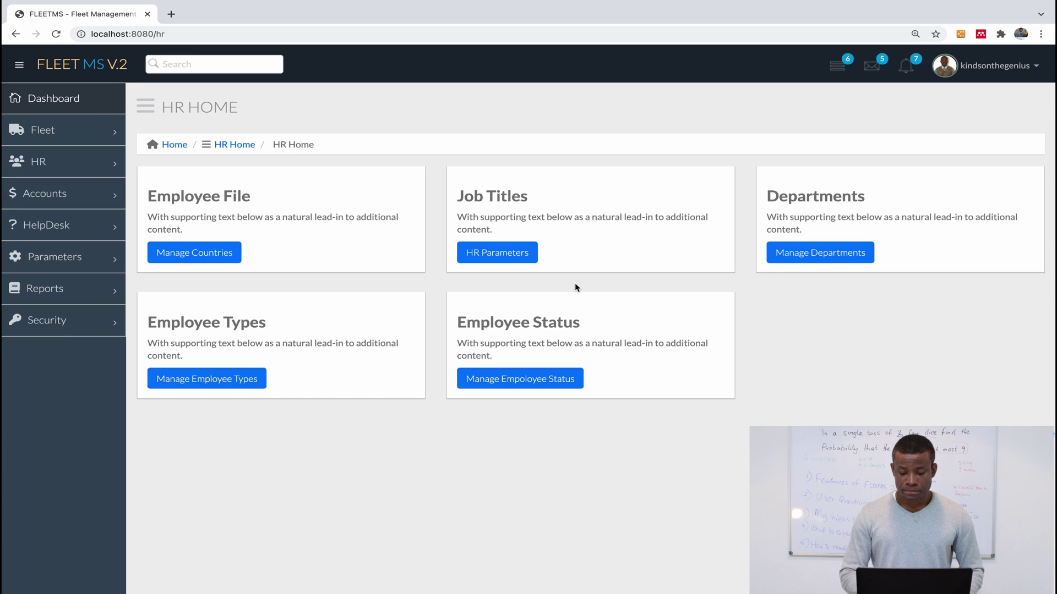
pyautogui.click(798, 253)
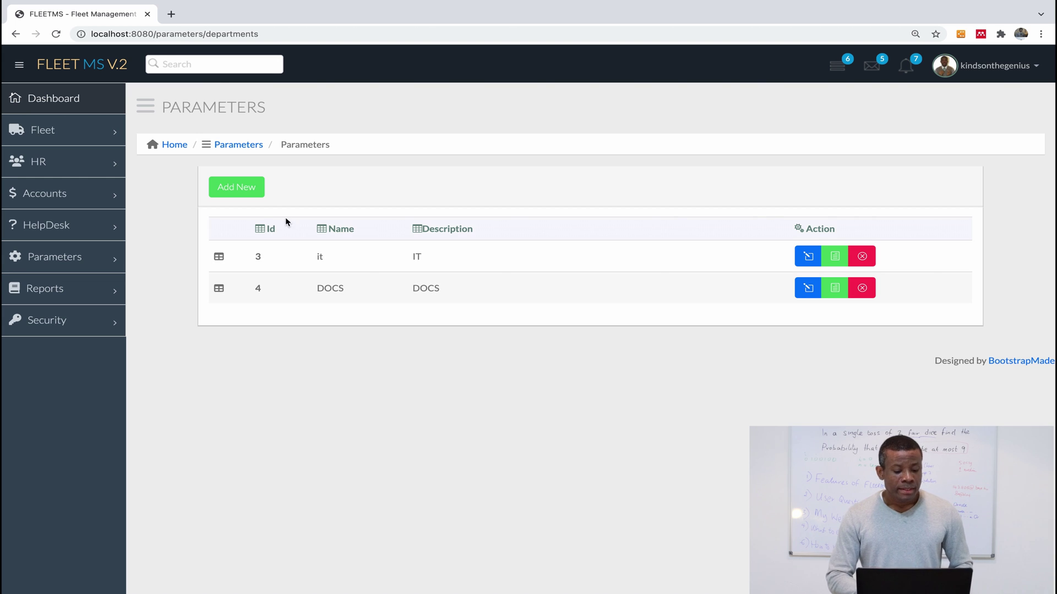
# - Open and close the Add New form and department 3's edit form without saving
pyautogui.click(235, 188)
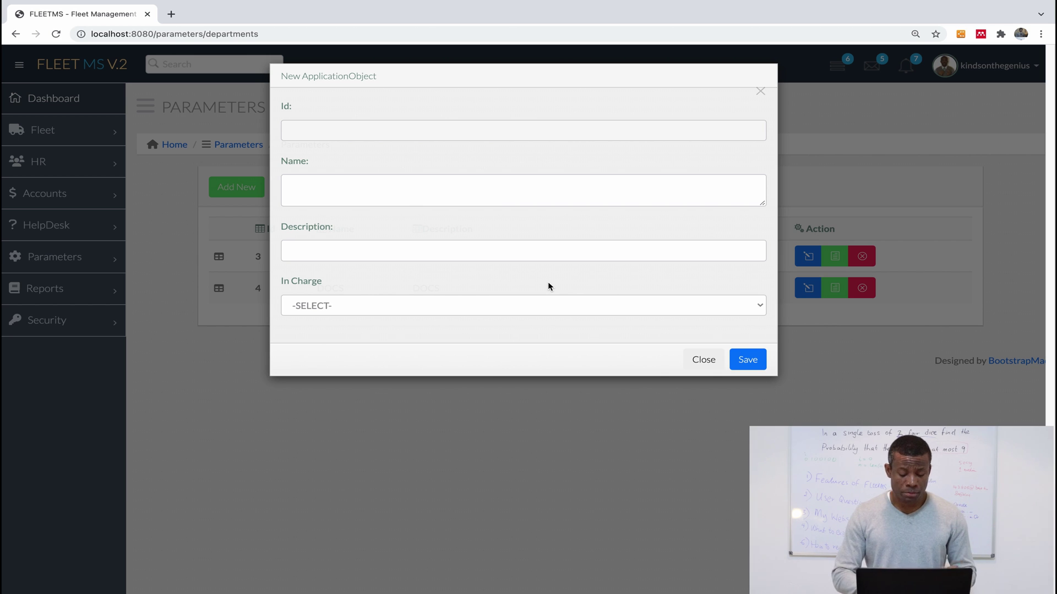
pyautogui.click(711, 366)
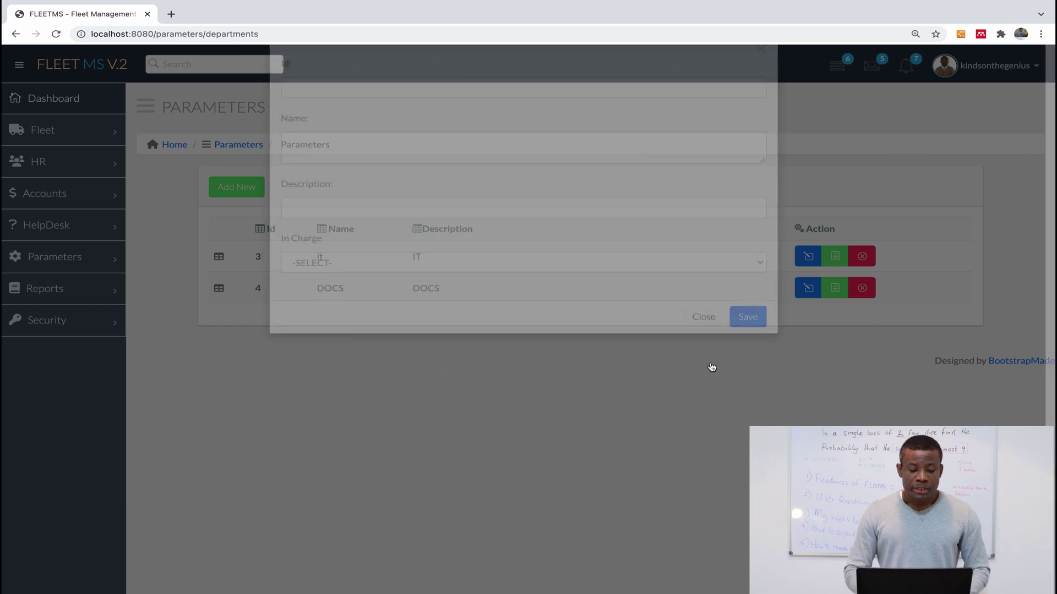
pyautogui.click(835, 264)
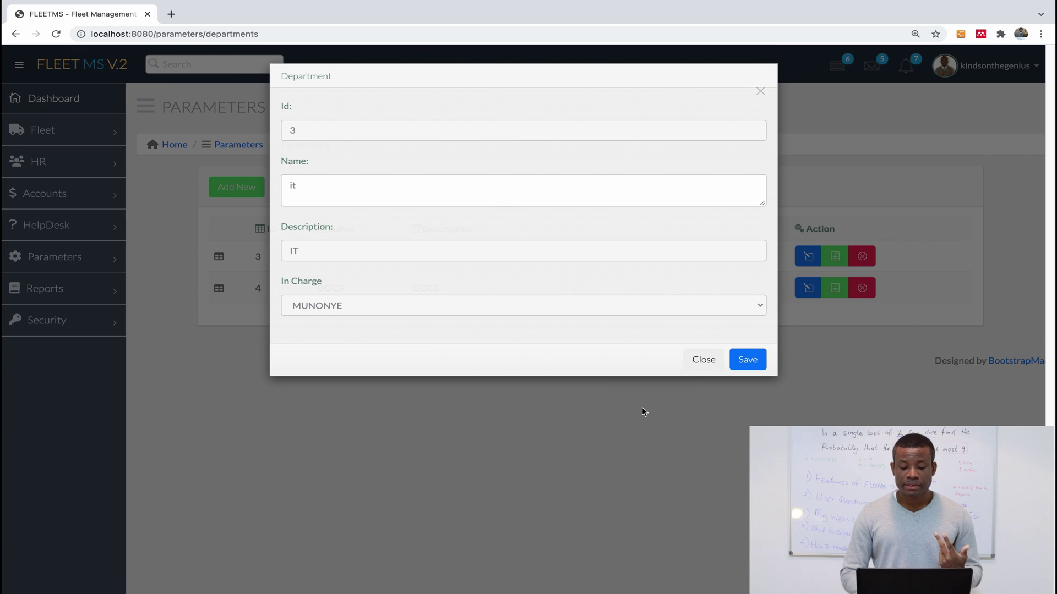
pyautogui.click(704, 366)
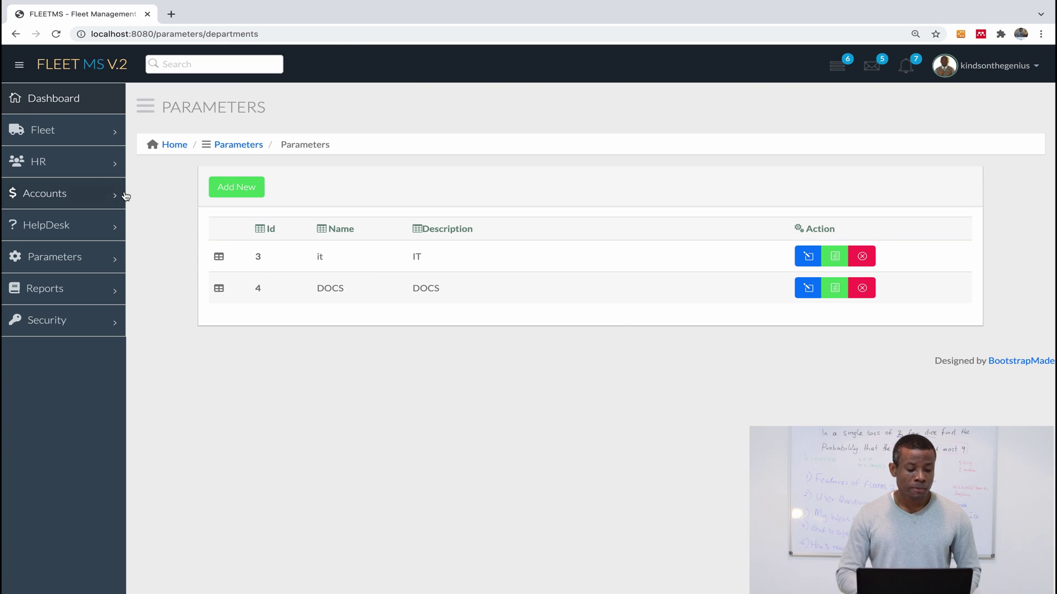
# - Open the Job Titles list from HR Home
pyautogui.click(55, 169)
pyautogui.click(52, 186)
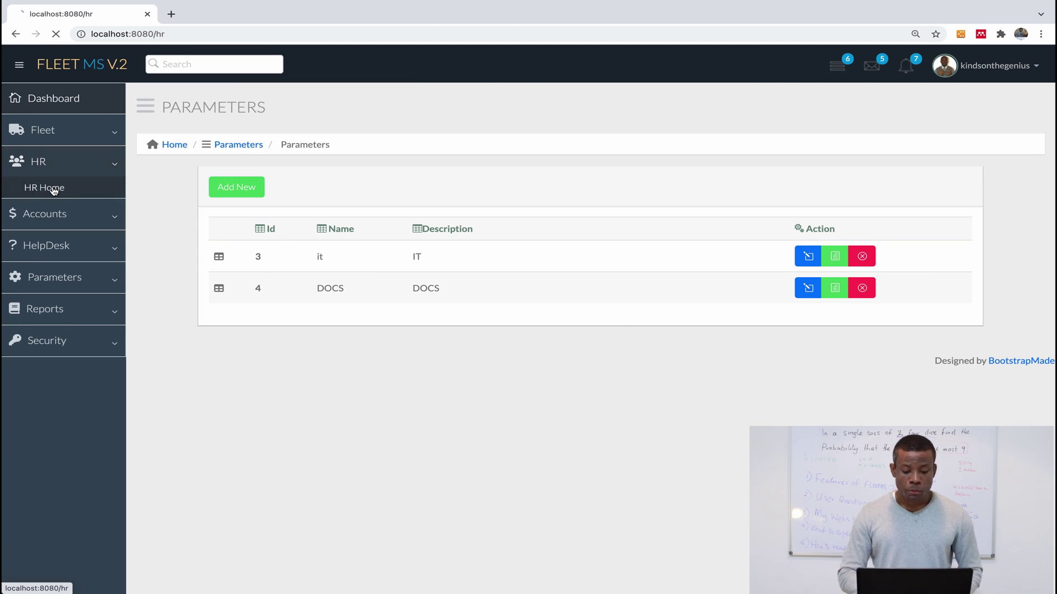
pyautogui.click(515, 254)
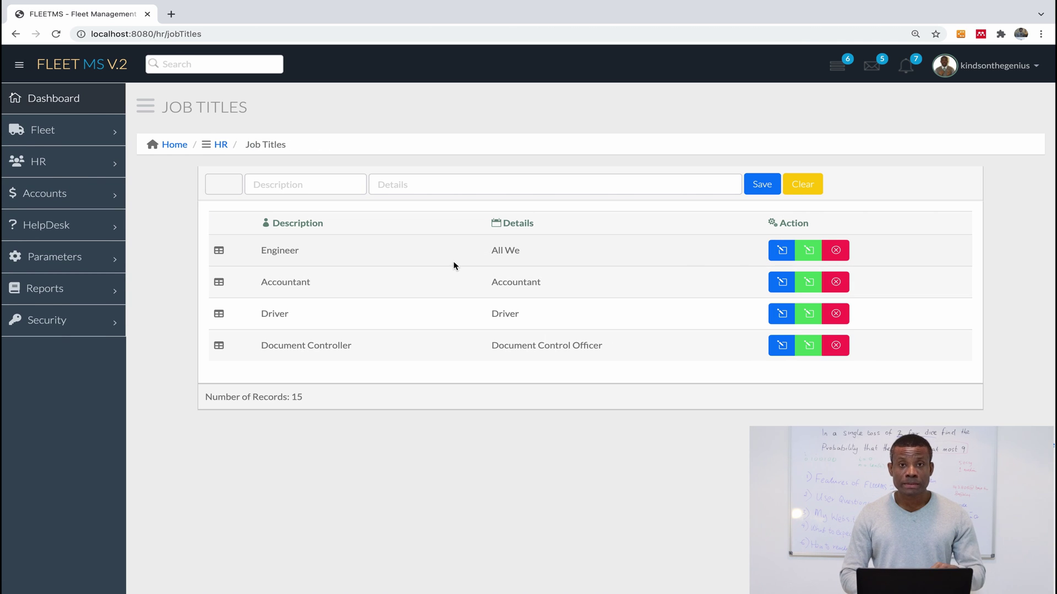
# - Add and save a job title with description 'Manager' and details 'Manager'
pyautogui.click(333, 185)
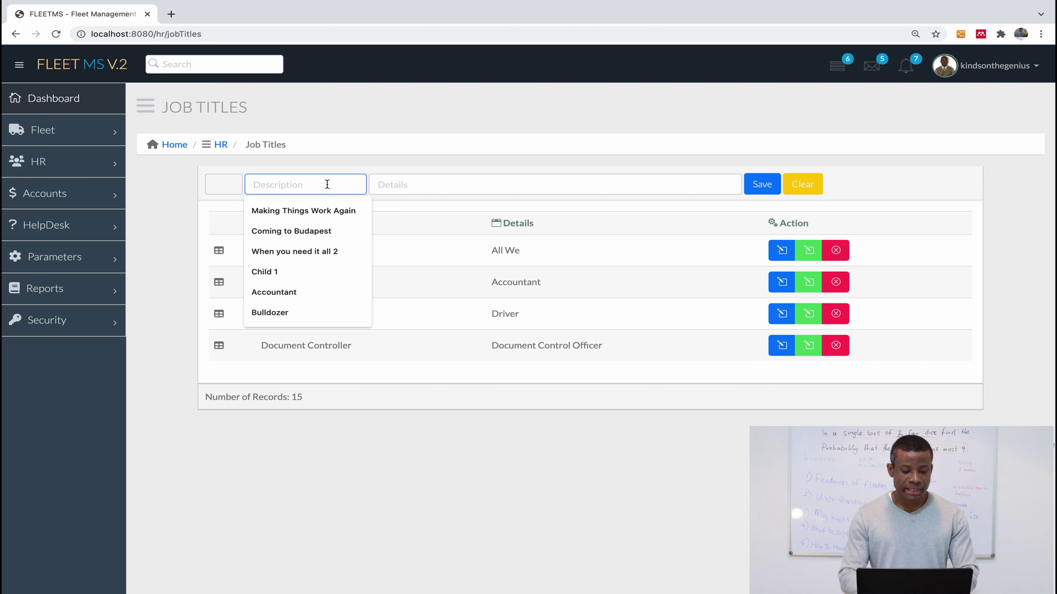
pyautogui.write('Manager')
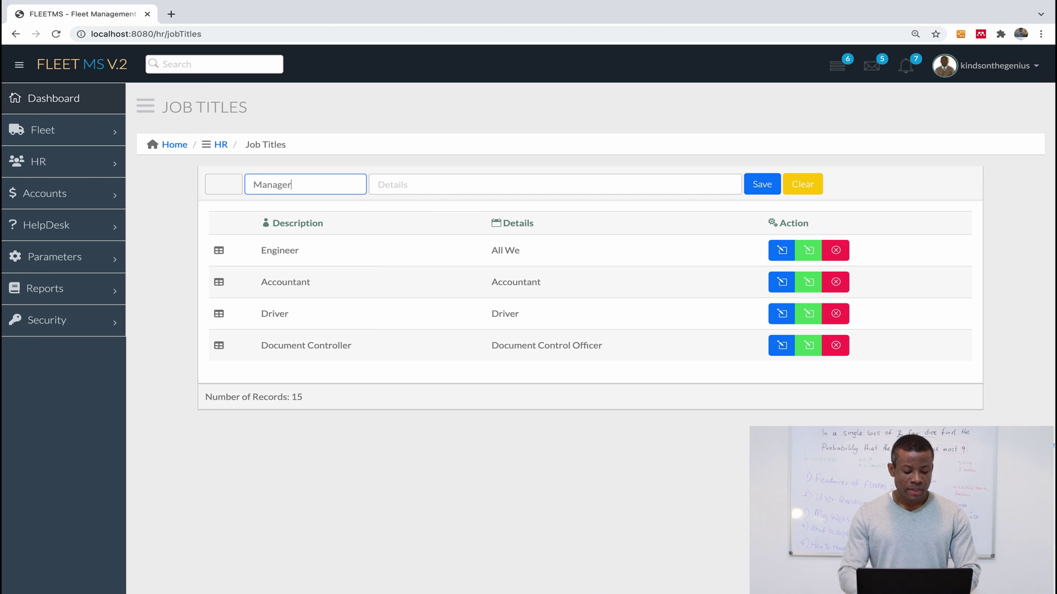
pyautogui.press('Tab')
pyautogui.write('Manager')
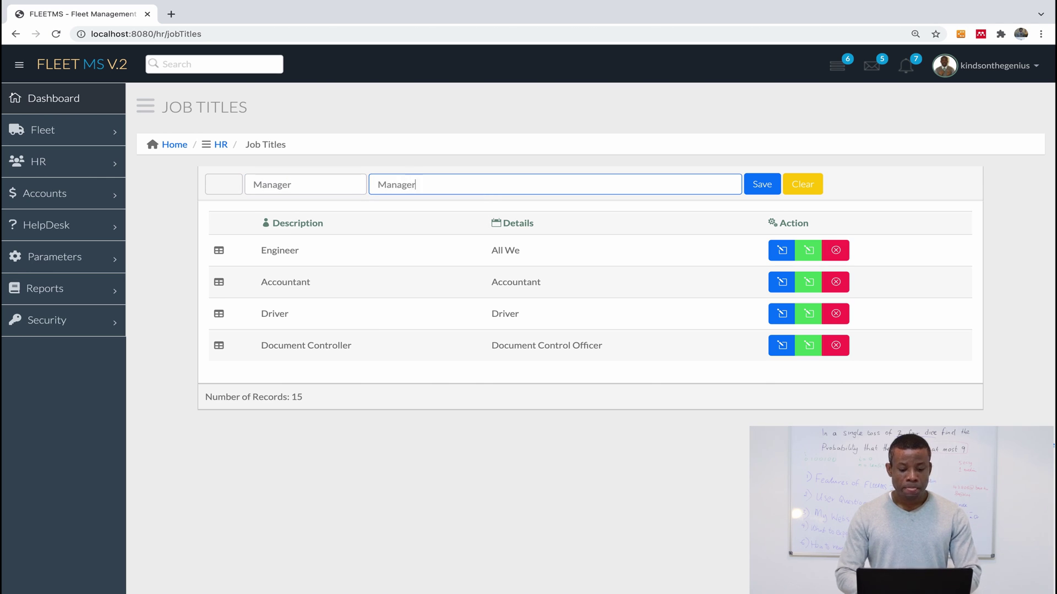
pyautogui.click(762, 184)
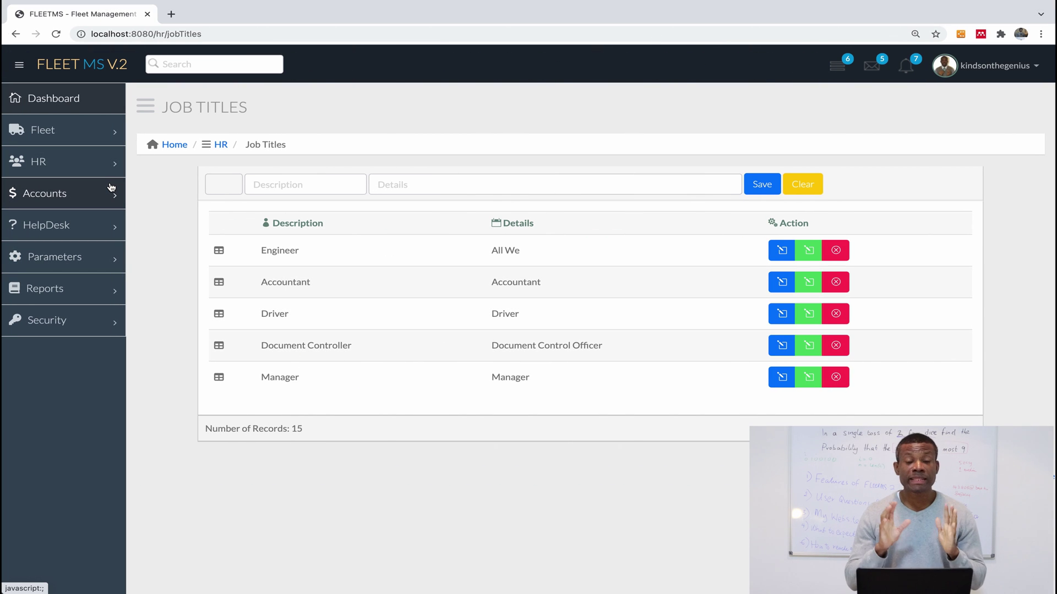
pyautogui.click(66, 168)
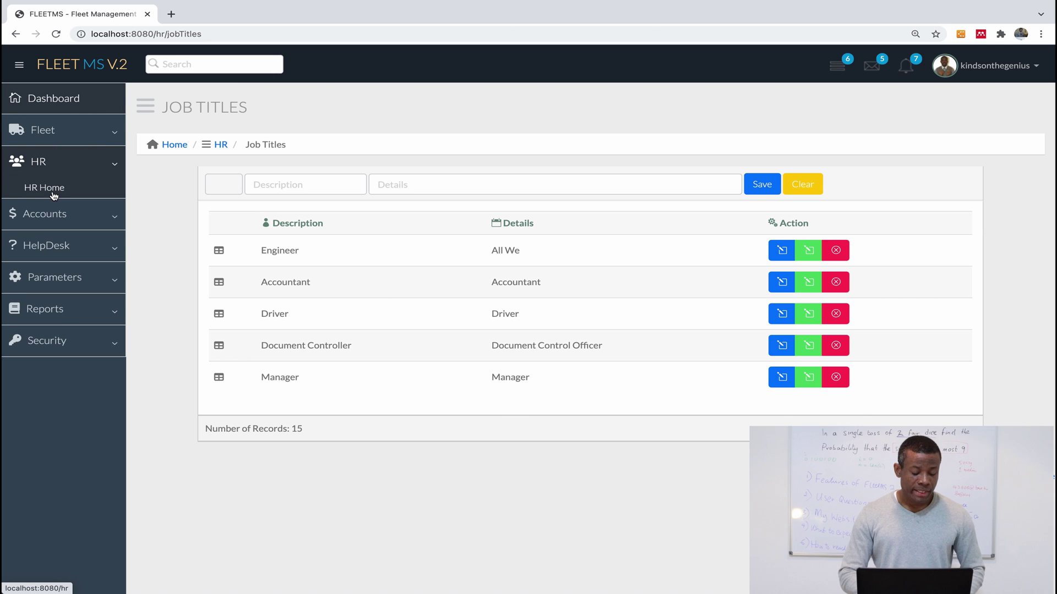
# - Navigate through HR Home and Fleet Home to the Manage Vehicles list
pyautogui.click(53, 189)
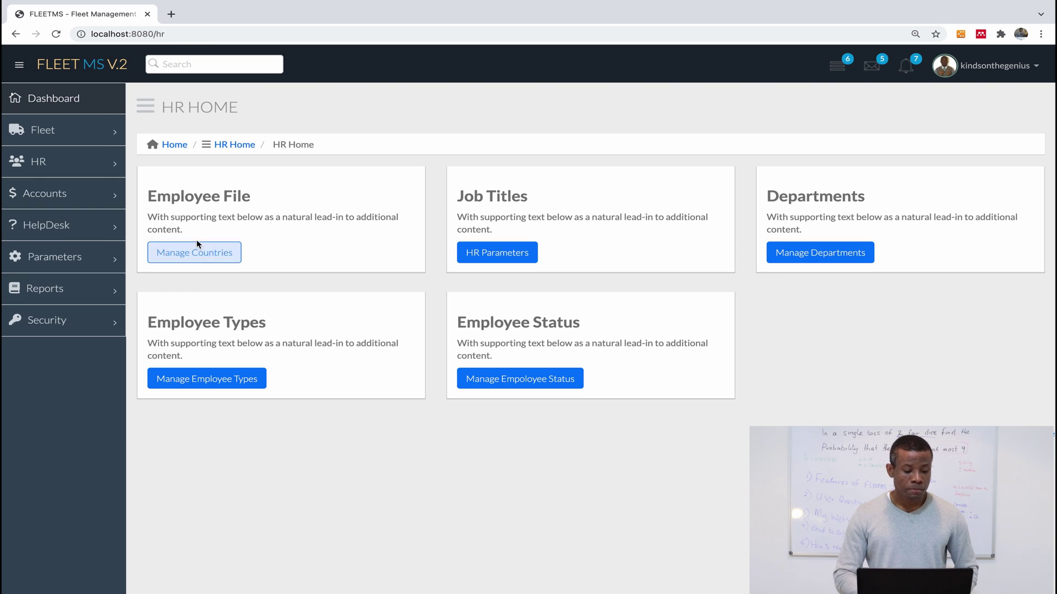
pyautogui.click(61, 135)
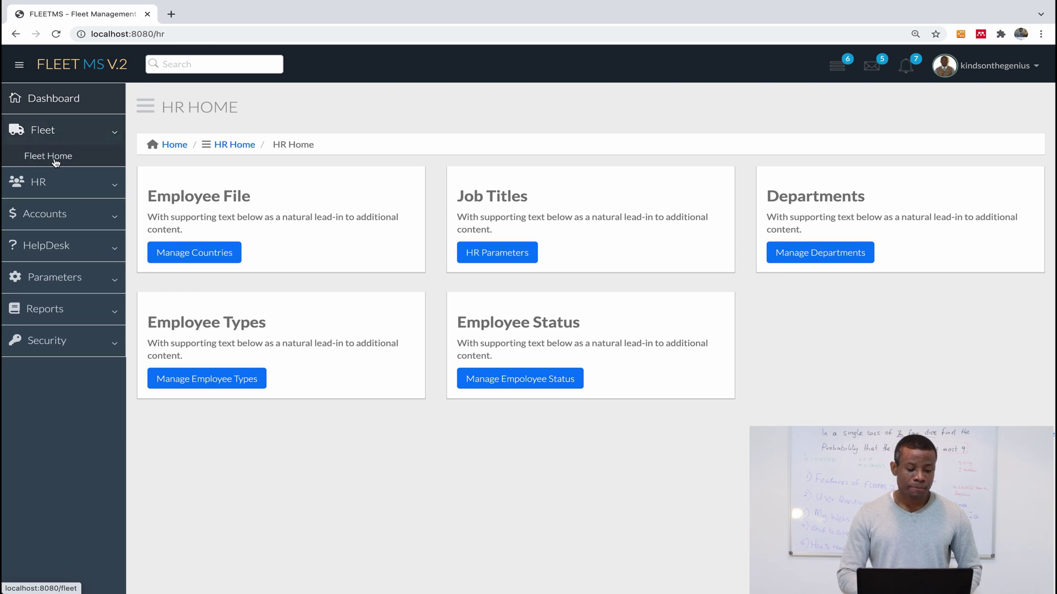
pyautogui.click(55, 156)
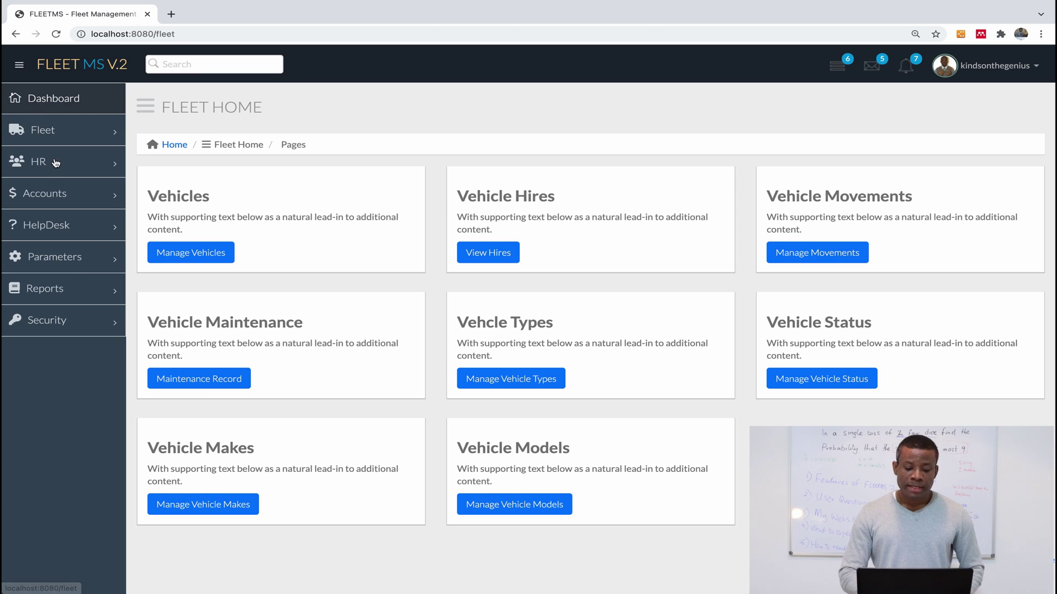
pyautogui.click(215, 244)
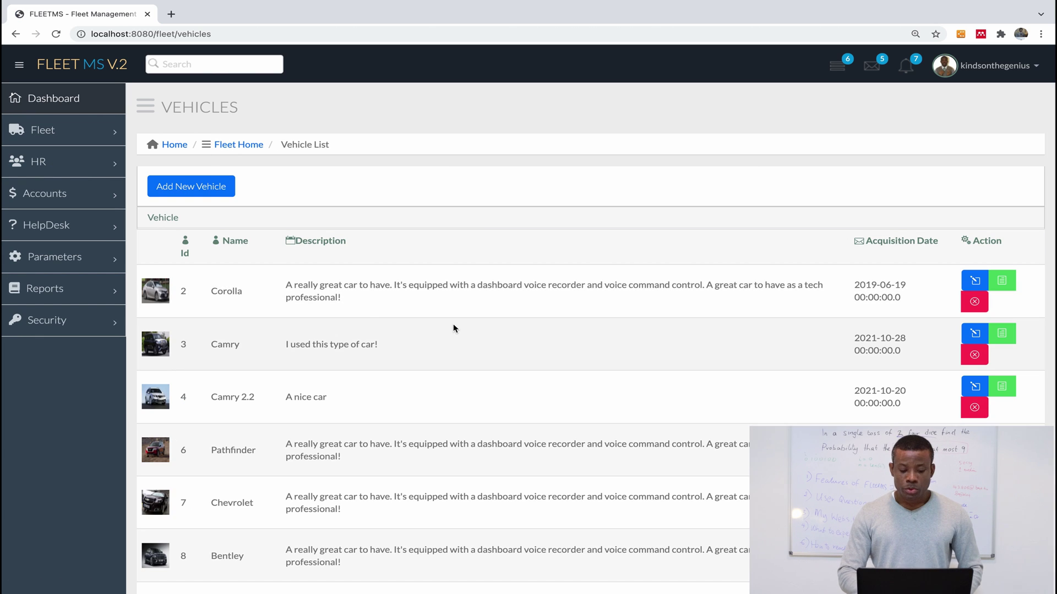
# - Preview the Corolla's photo enlarged from its Vehicles list thumbnail
pyautogui.scroll(-2, 454, 324)
pyautogui.scroll(1, 200, 249)
pyautogui.click(159, 219)
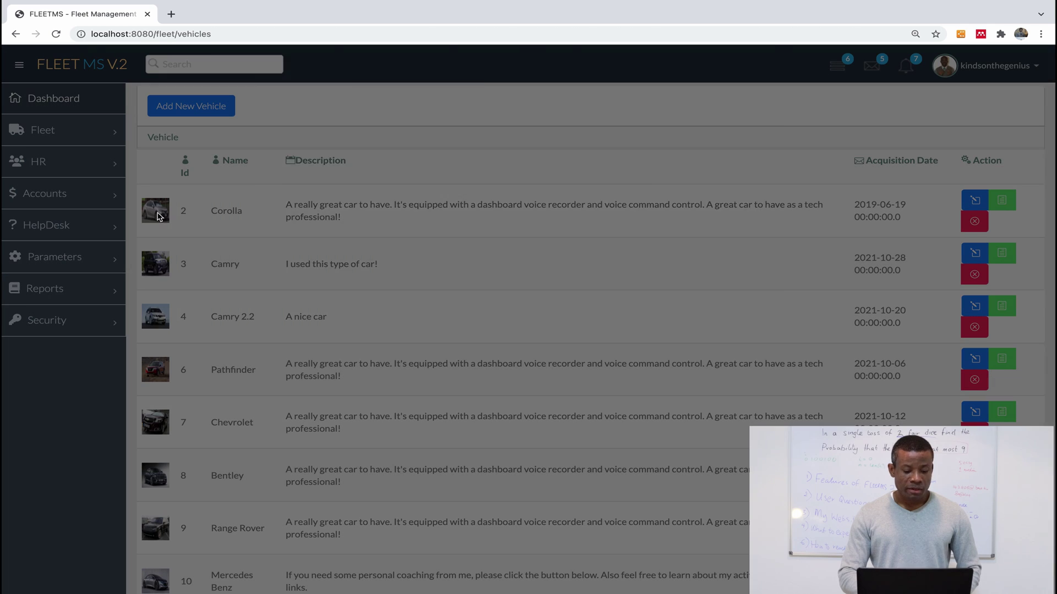
# - Close the Corolla photo, reset zoom, glance at Add New Vehicle, then open the Corolla's details
pyautogui.click(917, 273)
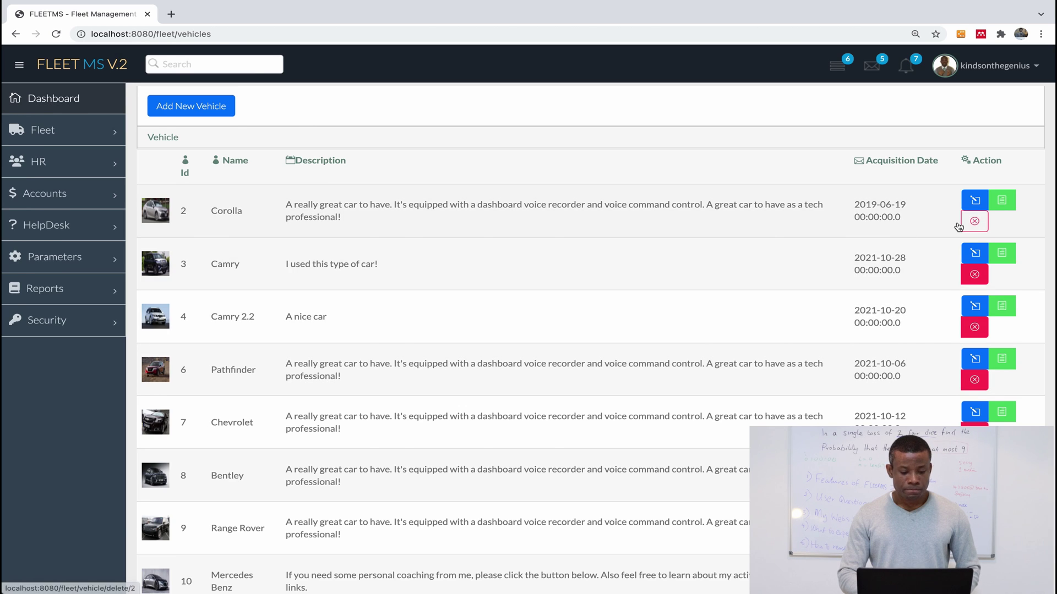
pyautogui.hotkey('ctrl', '-')
pyautogui.click(174, 151)
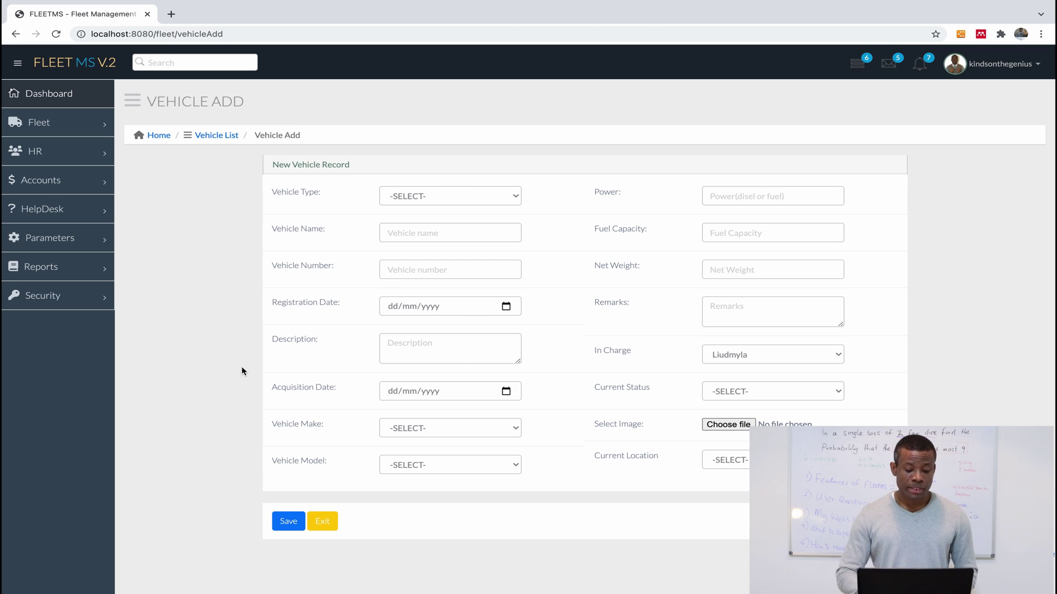
pyautogui.click(211, 136)
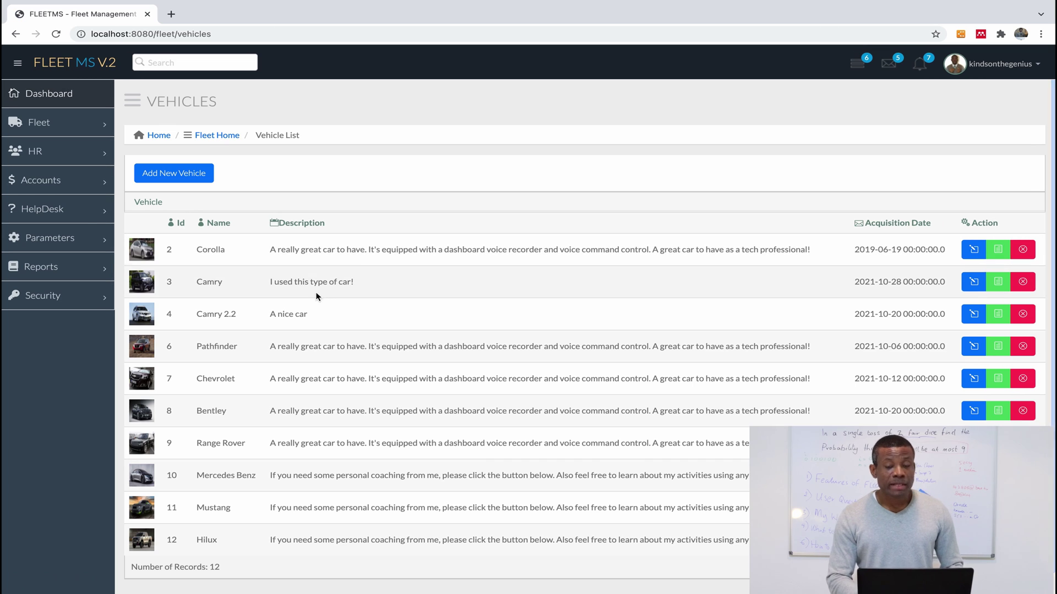
pyautogui.click(1003, 251)
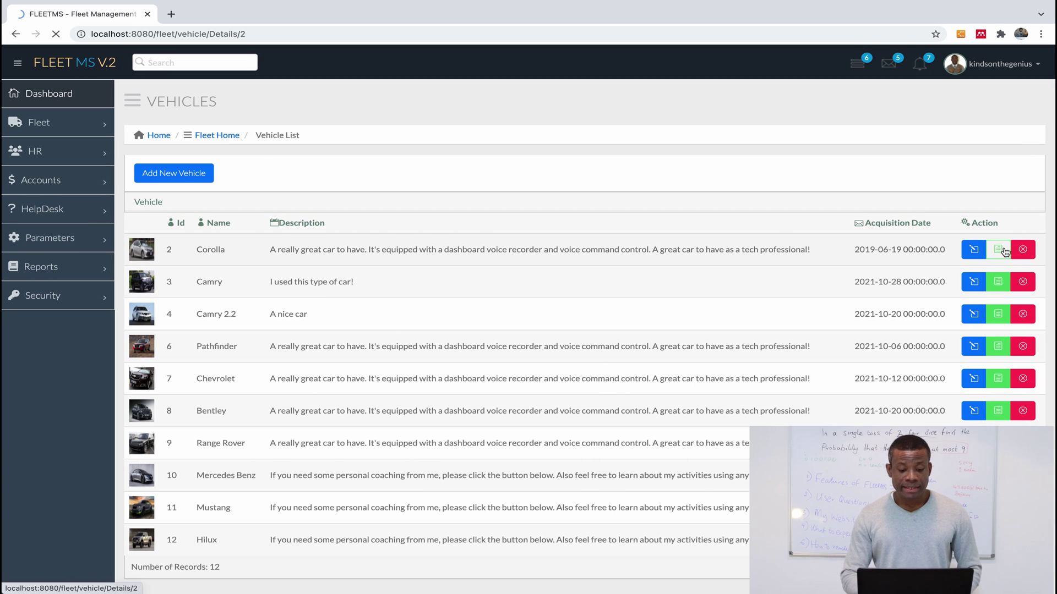
# - Scroll through the Corolla's vehicle details, then go to the HR Home page
pyautogui.scroll(-3, 564, 394)
pyautogui.scroll(3, 566, 394)
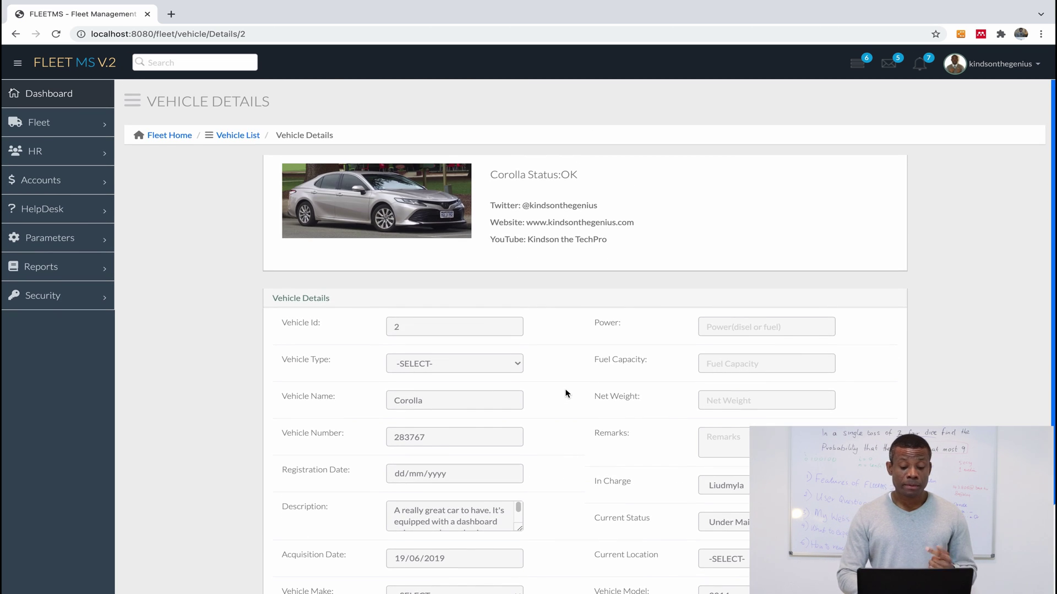
pyautogui.scroll(-2, 496, 430)
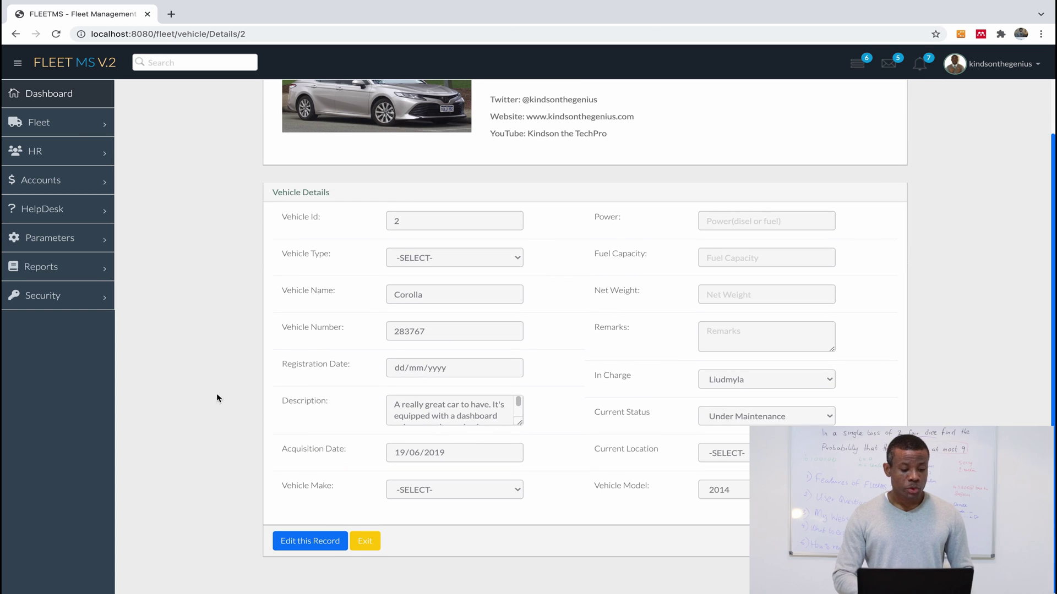
pyautogui.click(37, 151)
pyautogui.click(42, 174)
# - Open the Employees register and enlarge, then close, several employees' photos
pyautogui.click(181, 230)
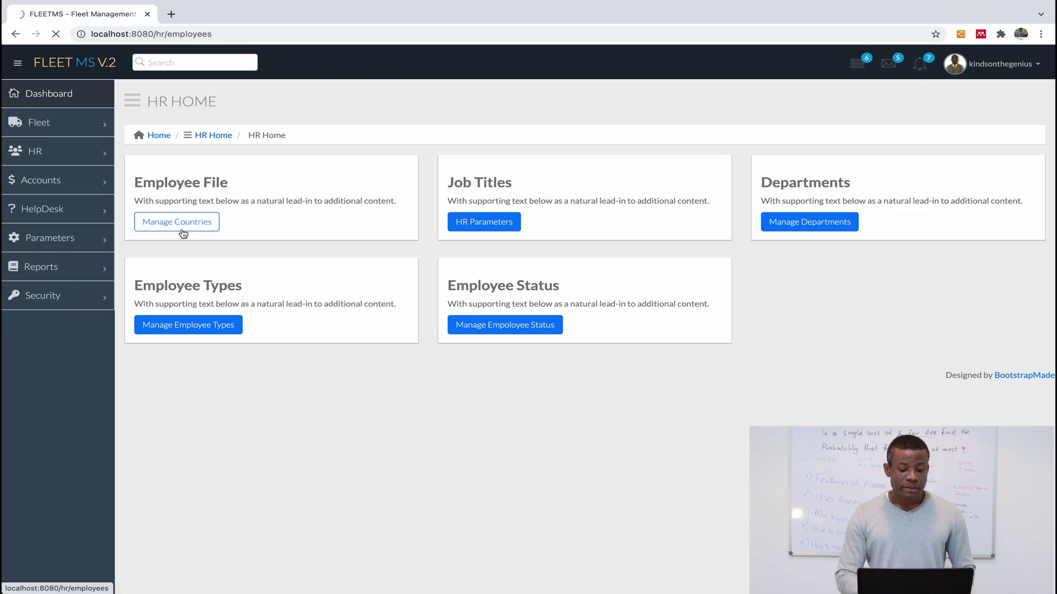
pyautogui.scroll(-1, 431, 318)
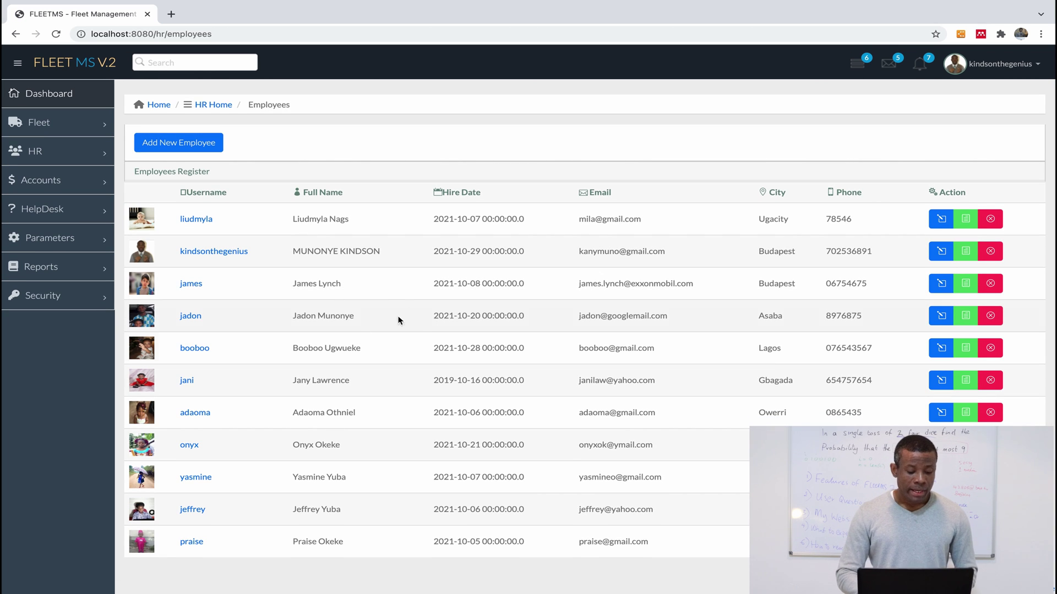
pyautogui.click(144, 414)
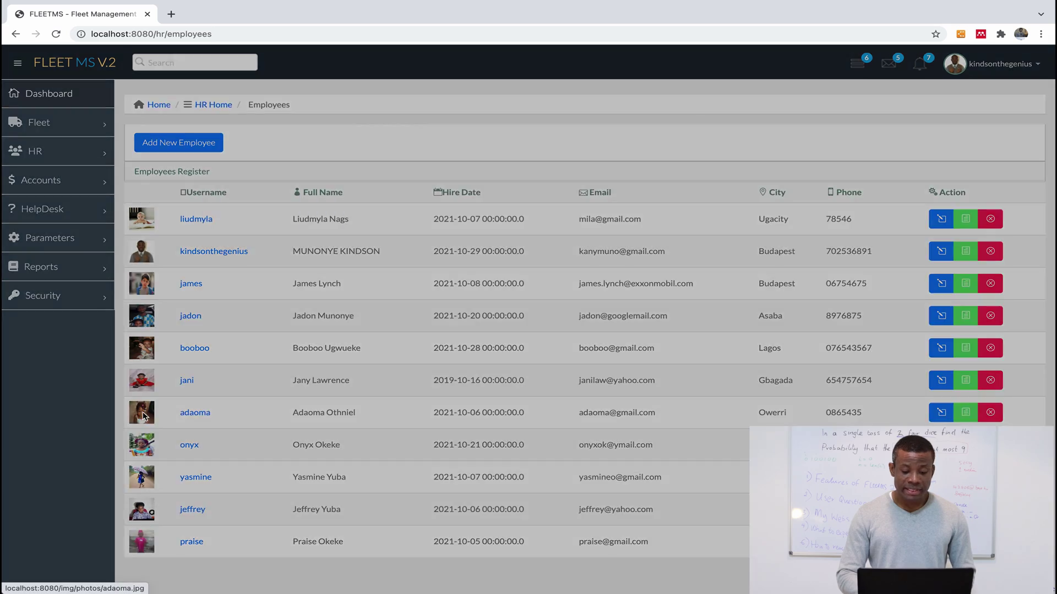
pyautogui.click(669, 430)
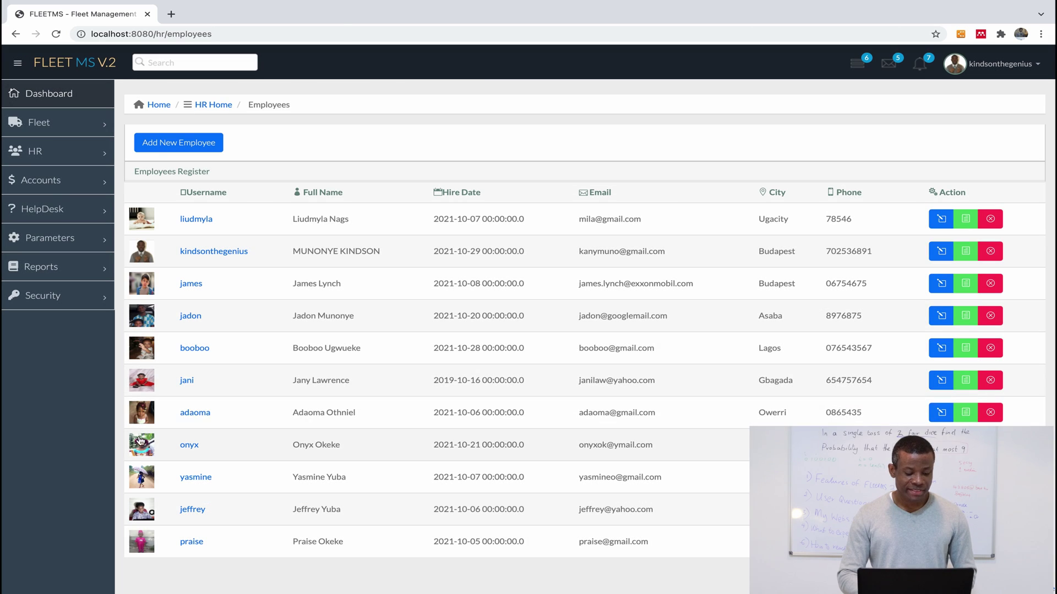
pyautogui.click(142, 446)
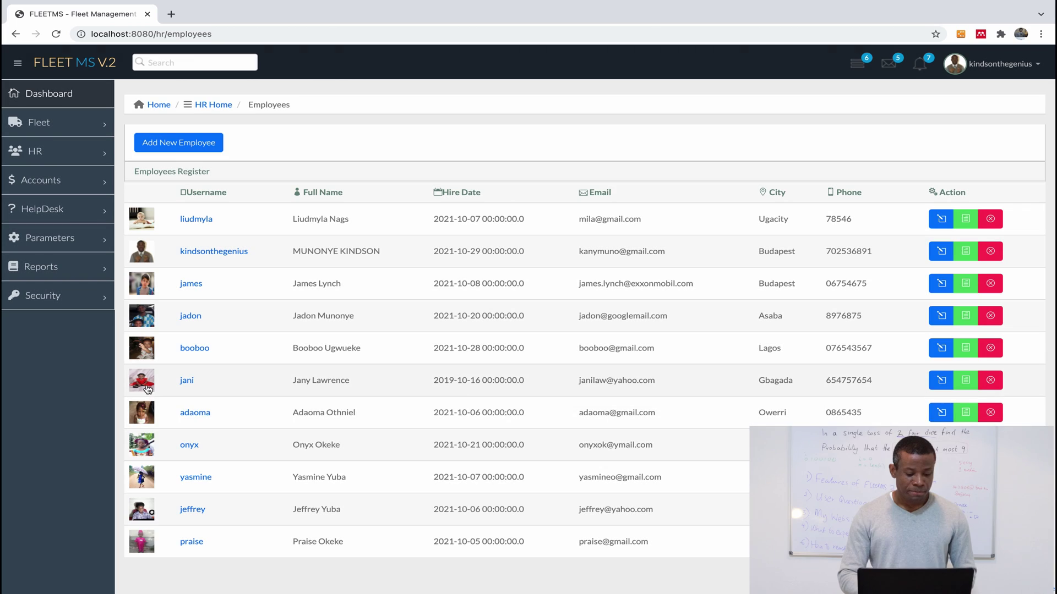
pyautogui.click(142, 380)
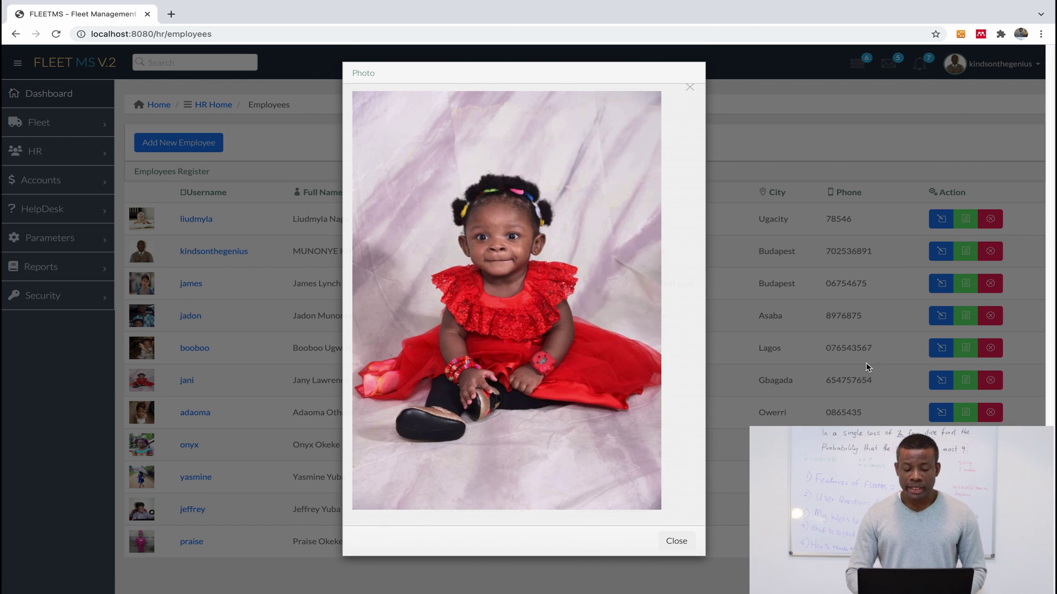
pyautogui.click(866, 364)
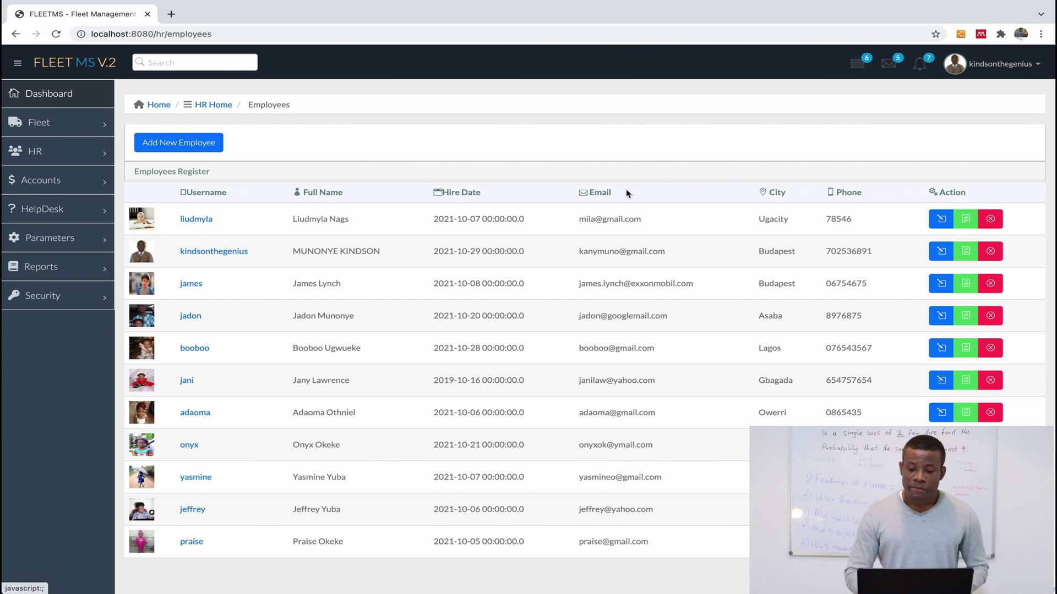
# - Log out from the user menu and log back in to the Dashboard
pyautogui.click(1021, 64)
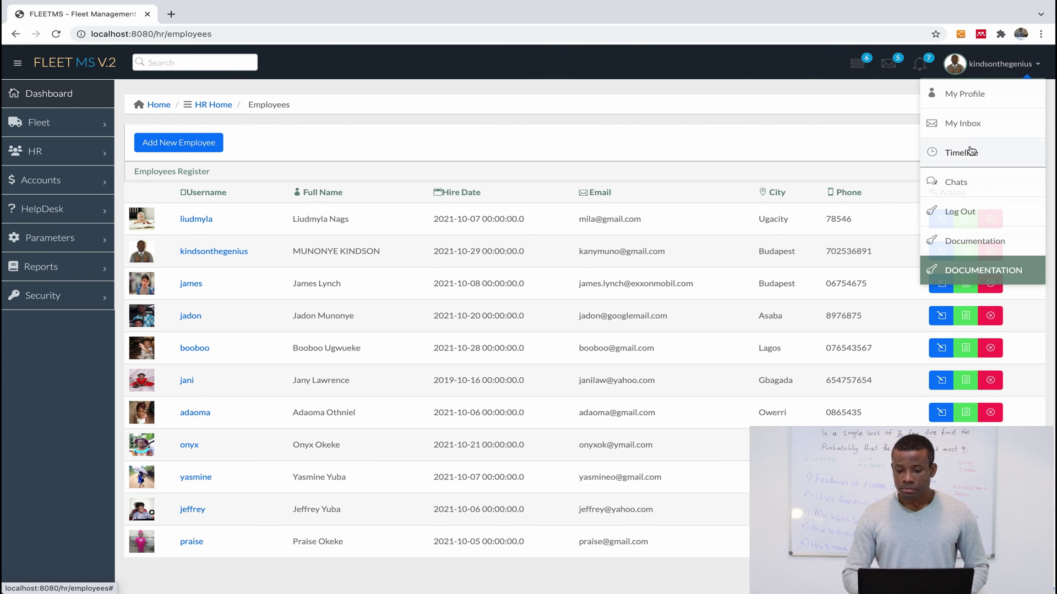
pyautogui.click(956, 214)
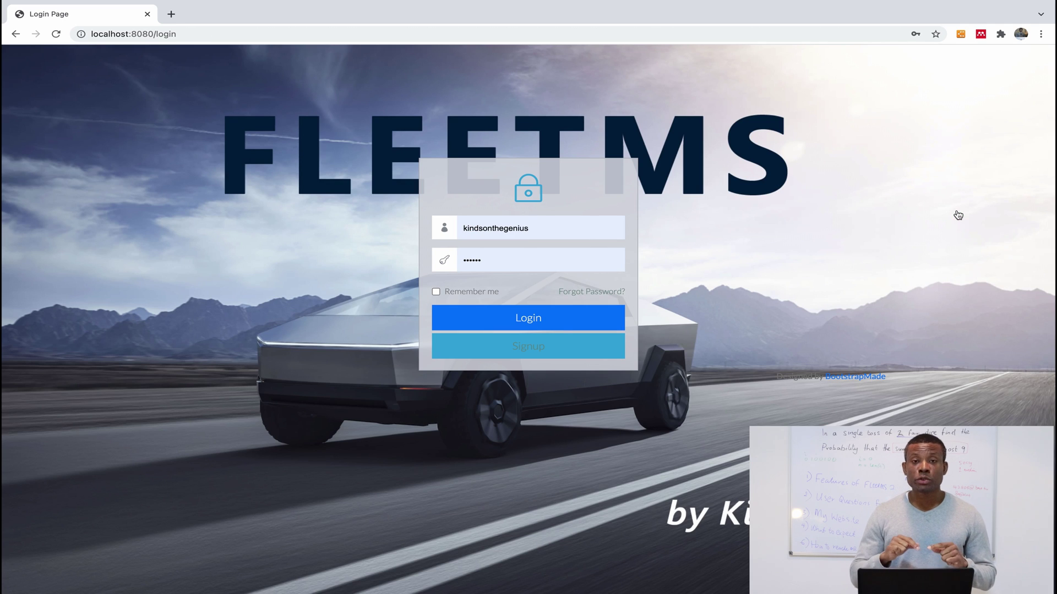
pyautogui.click(587, 320)
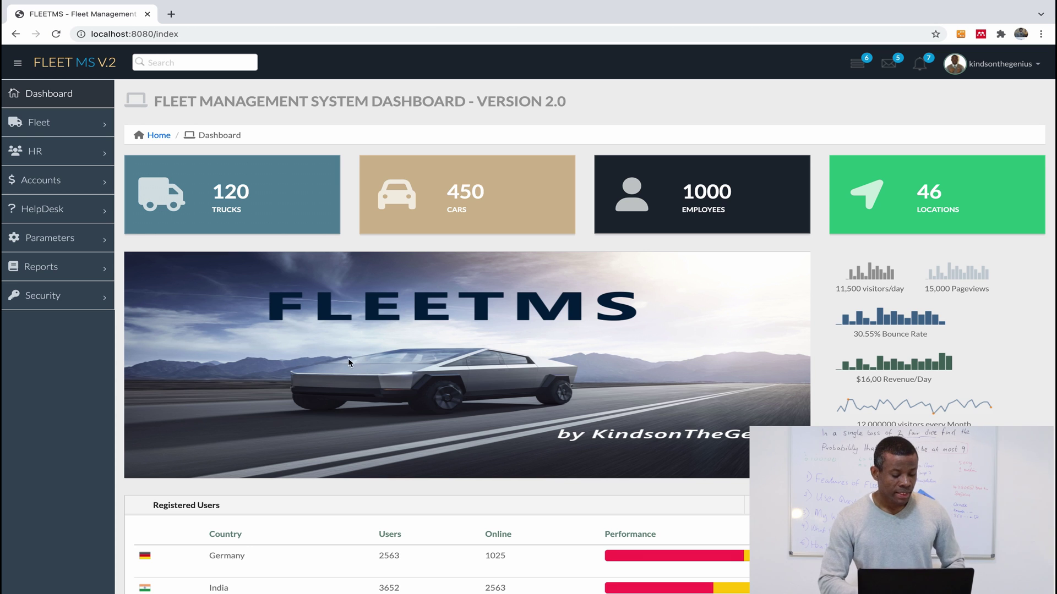
# - Open Security Home and look at the Users register before returning
pyautogui.click(67, 304)
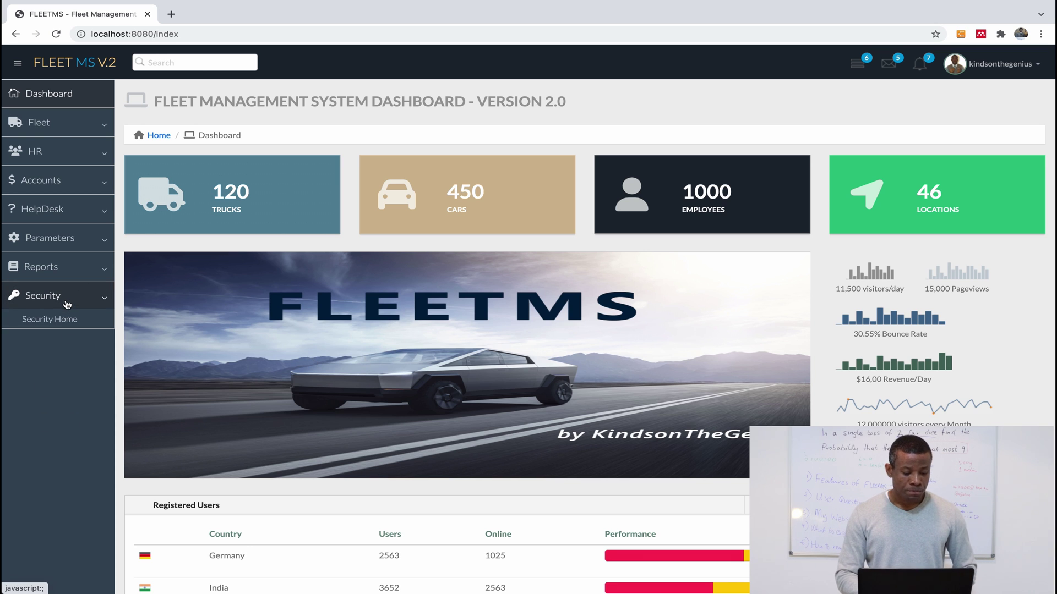
pyautogui.click(62, 322)
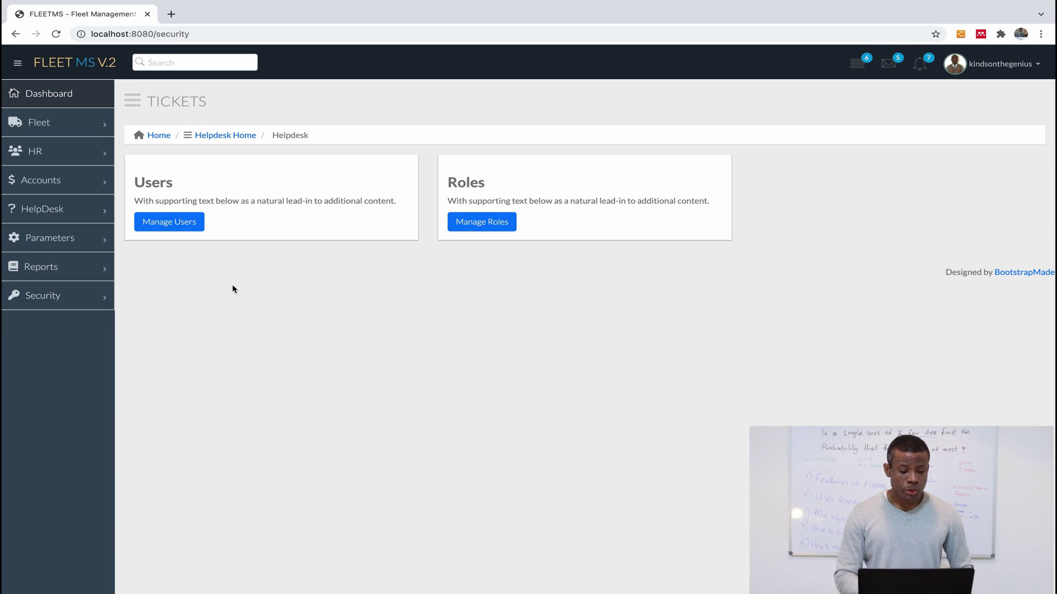
pyautogui.click(184, 224)
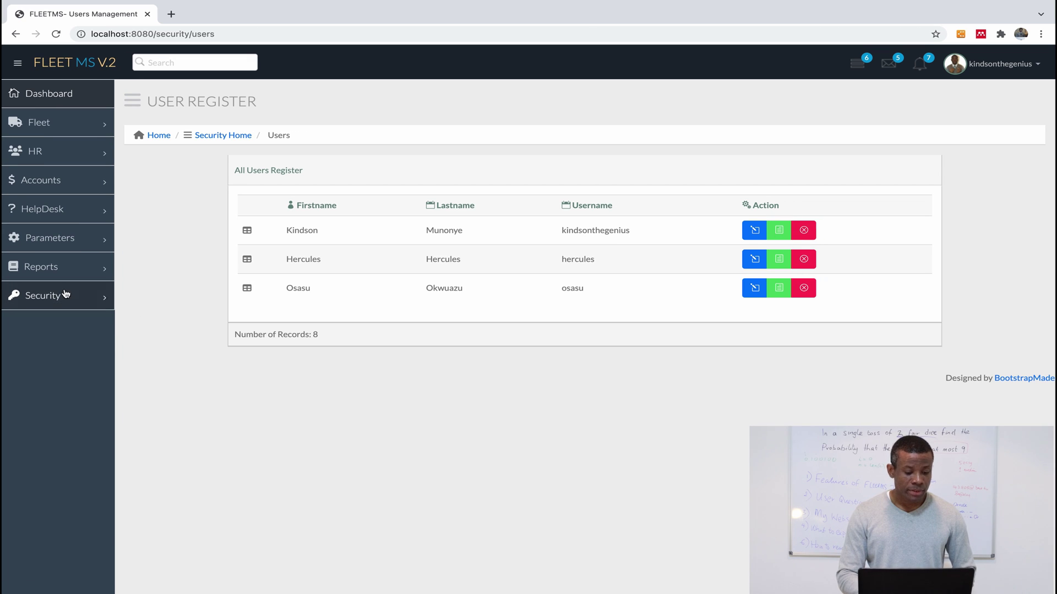
pyautogui.click(220, 140)
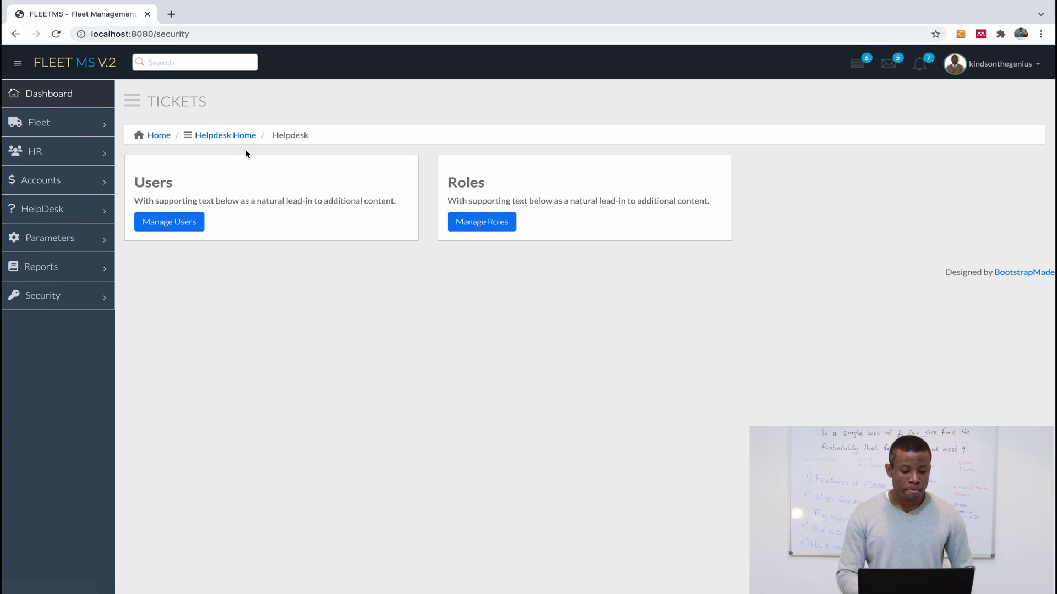
# - Review the 15-record Roles list, including USER, ADMIN and SUPER_ADMIN, then return to Security Home
pyautogui.click(501, 229)
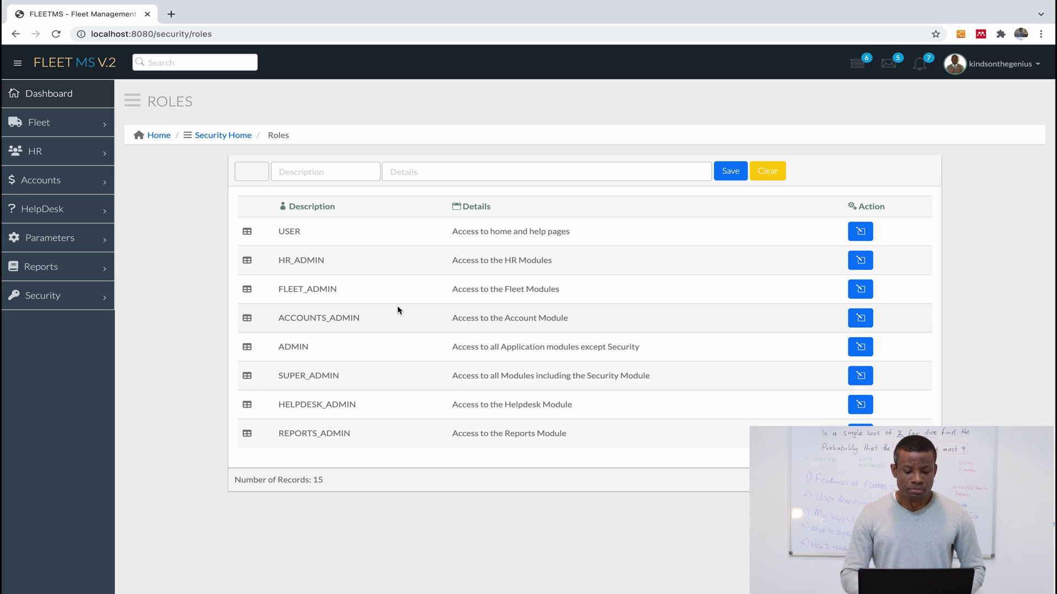
pyautogui.click(52, 302)
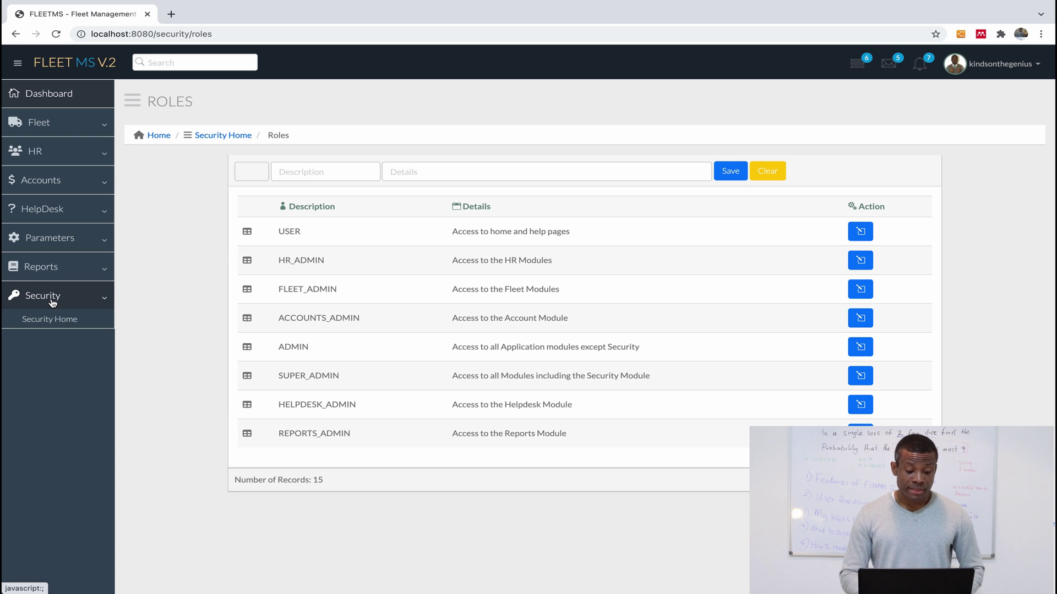
pyautogui.click(55, 322)
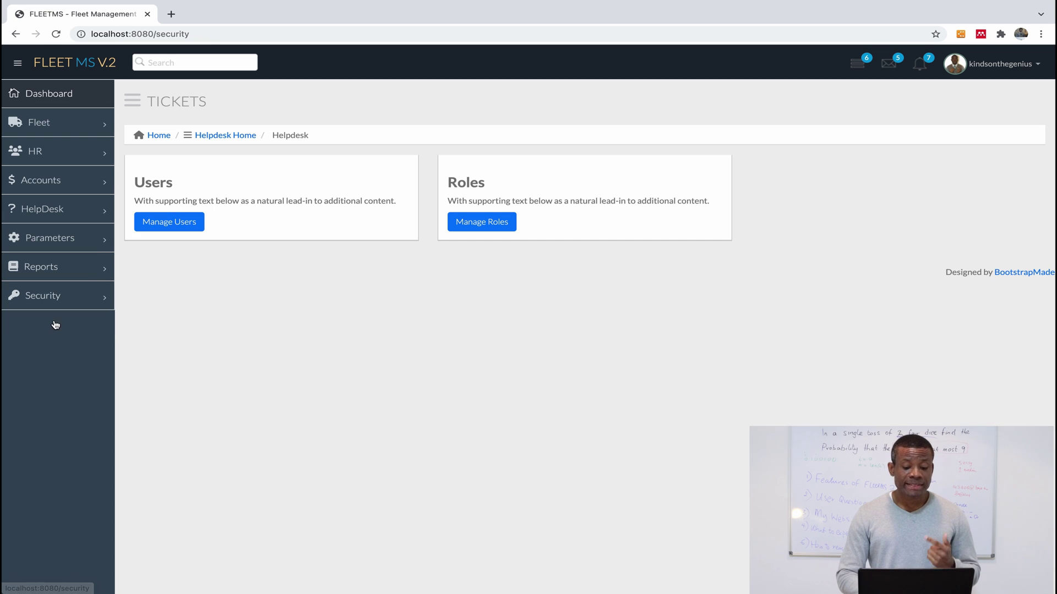
# - Open the users list and view user 1's edit record
pyautogui.click(173, 225)
pyautogui.click(754, 231)
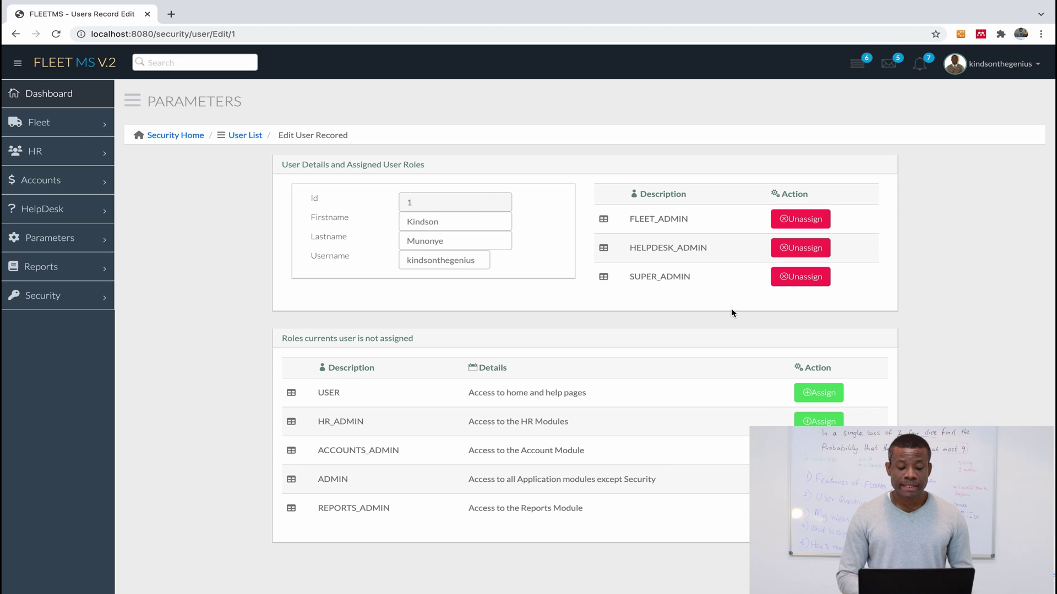
pyautogui.click(244, 135)
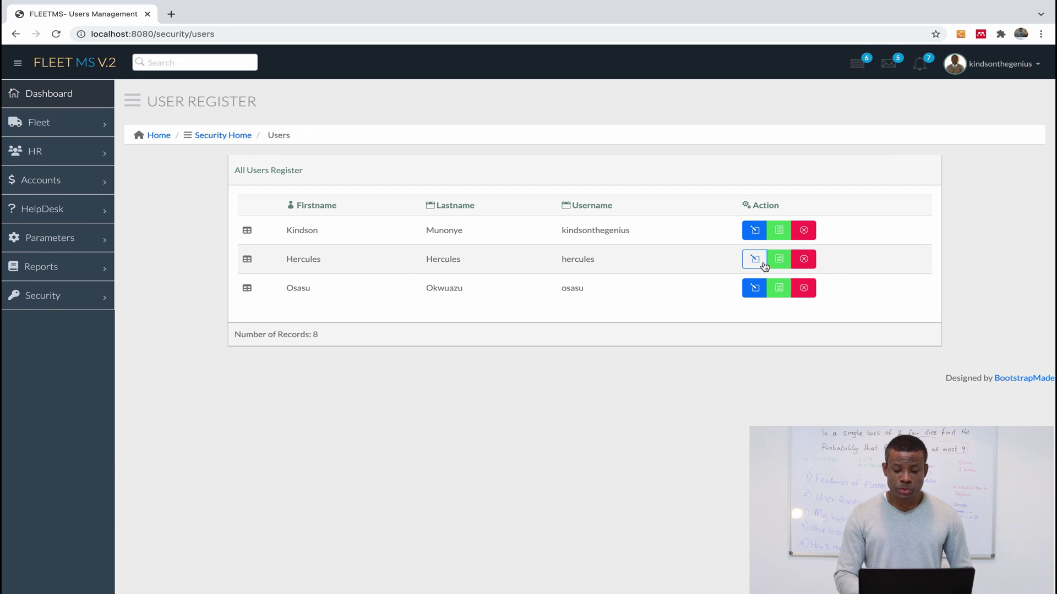
# - Assign the ADMIN role to user Id 2 and confirm it
pyautogui.click(753, 259)
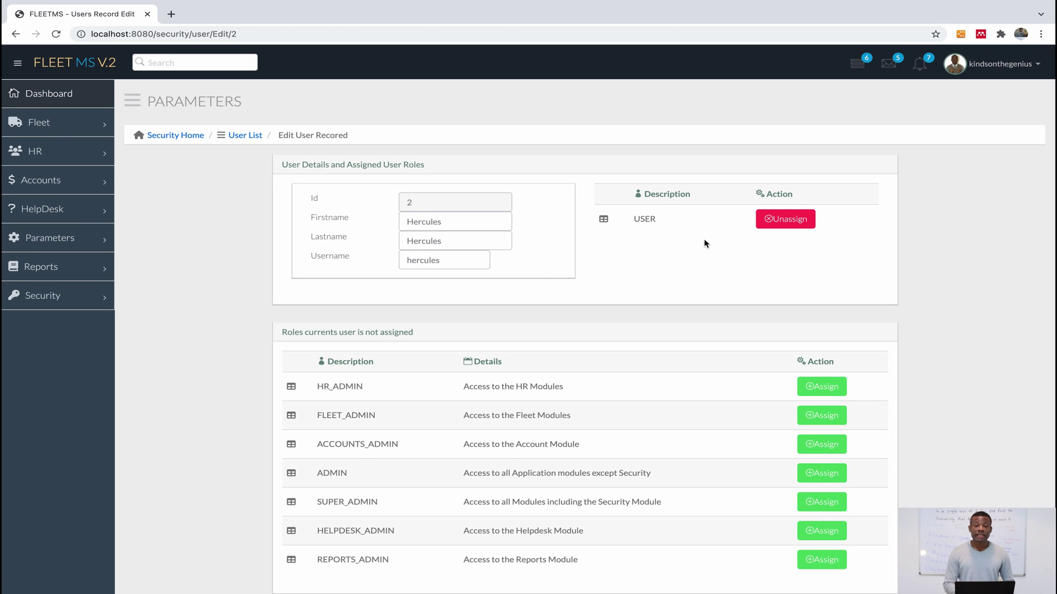
pyautogui.click(820, 476)
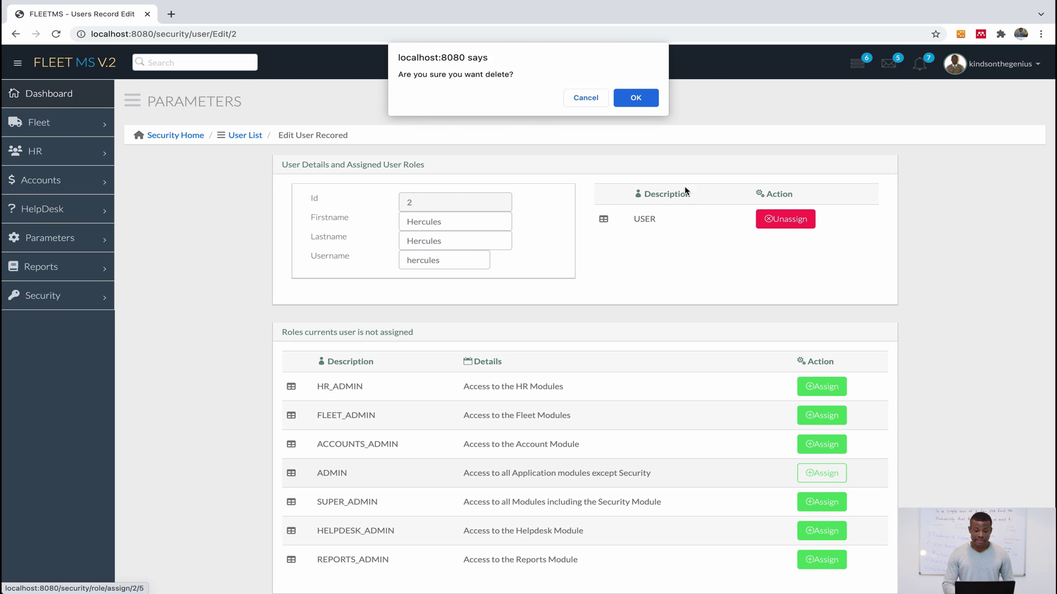
pyautogui.click(636, 100)
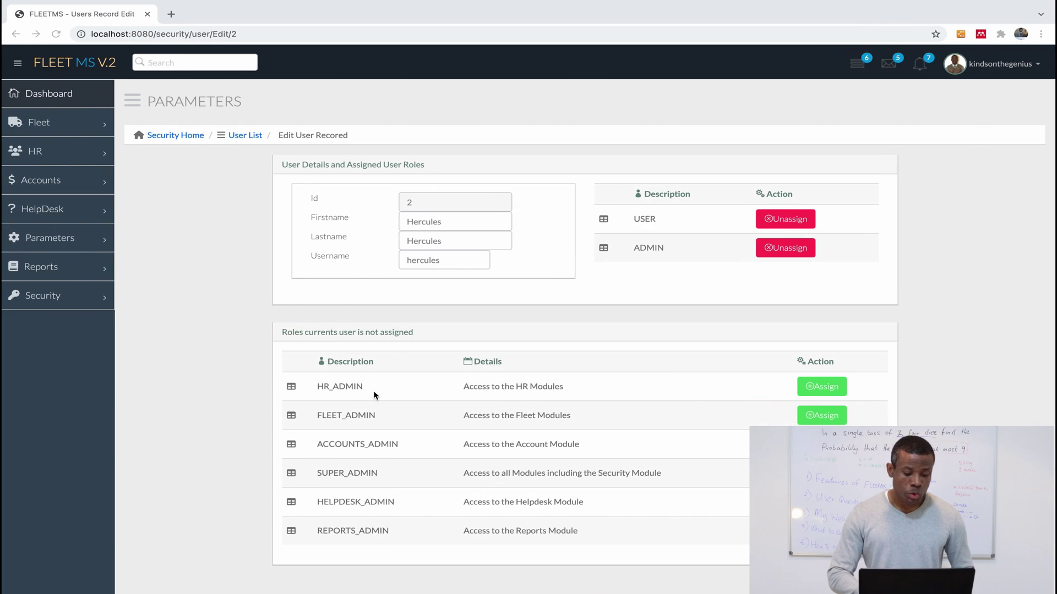
# - Go to HR Home, open the Employee Records register, and preview one employee's photo
pyautogui.click(39, 151)
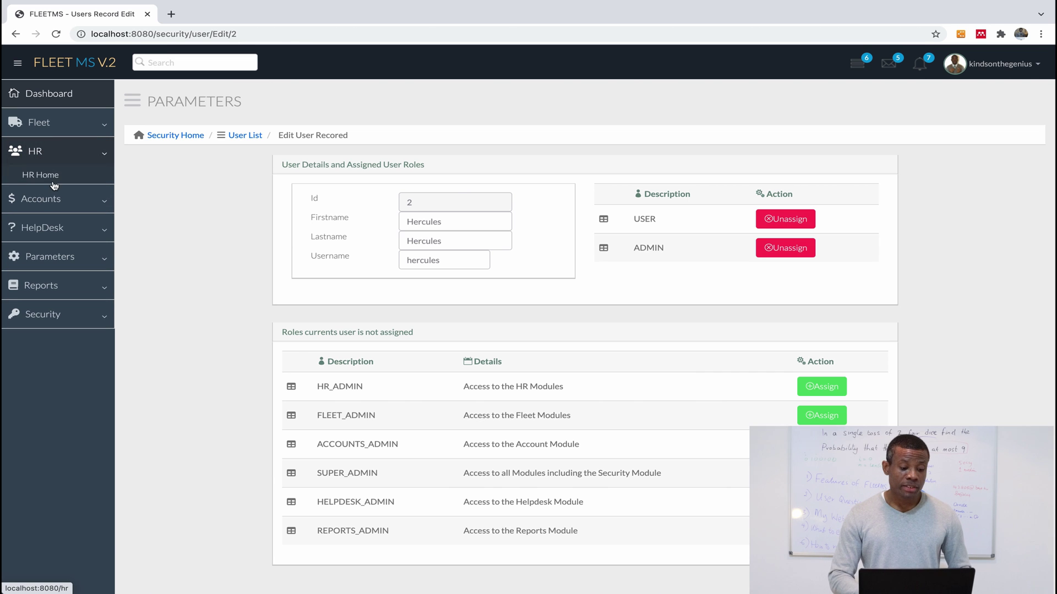
pyautogui.click(46, 175)
pyautogui.click(174, 222)
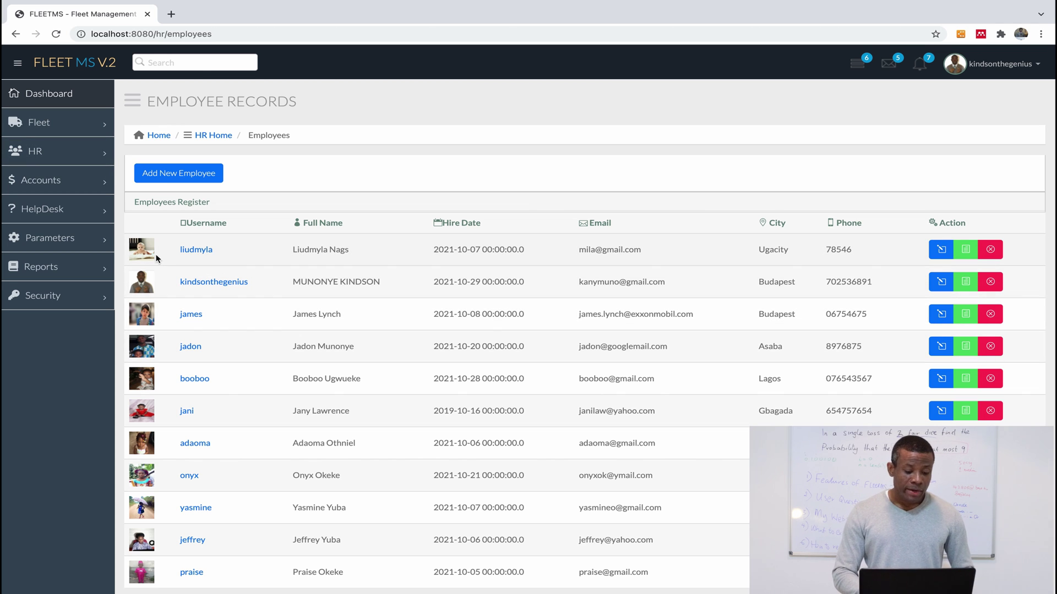
pyautogui.click(142, 348)
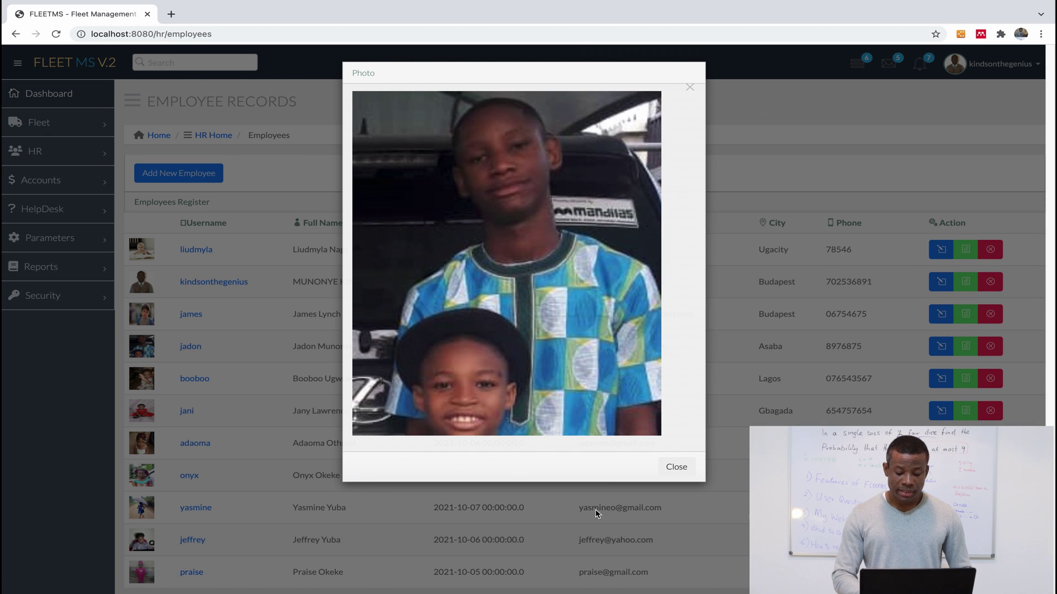
pyautogui.click(675, 466)
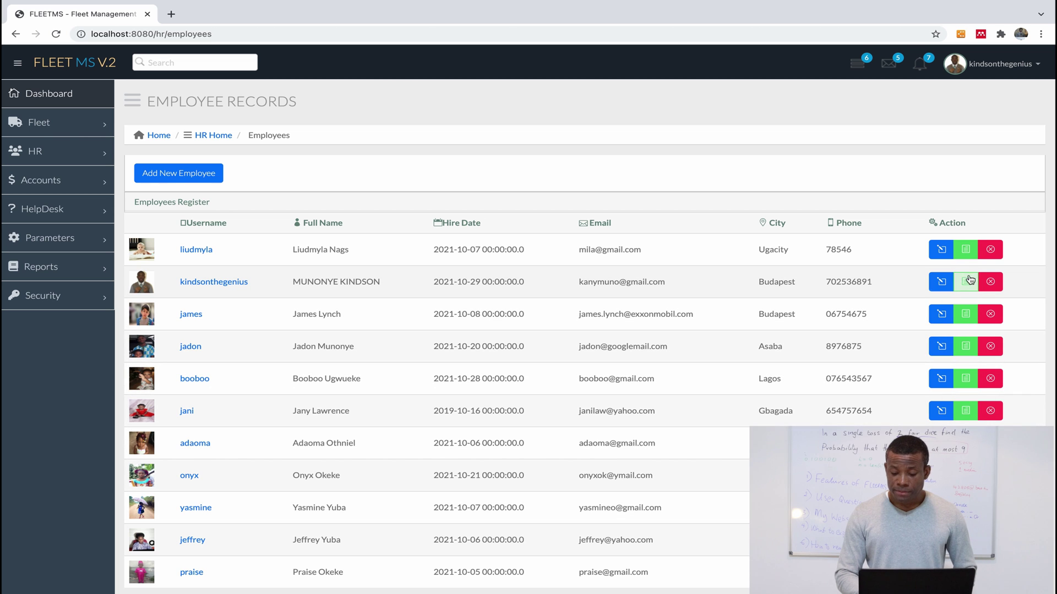
# - View employee record 1's details, then open its Edit Employee Record form
pyautogui.click(967, 253)
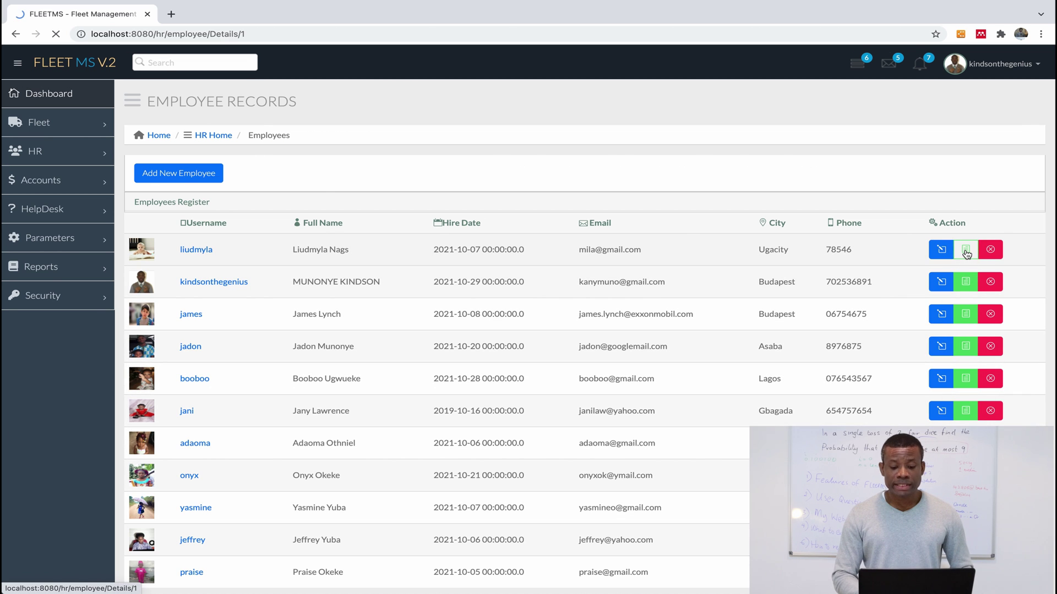
pyautogui.scroll(-4, 588, 330)
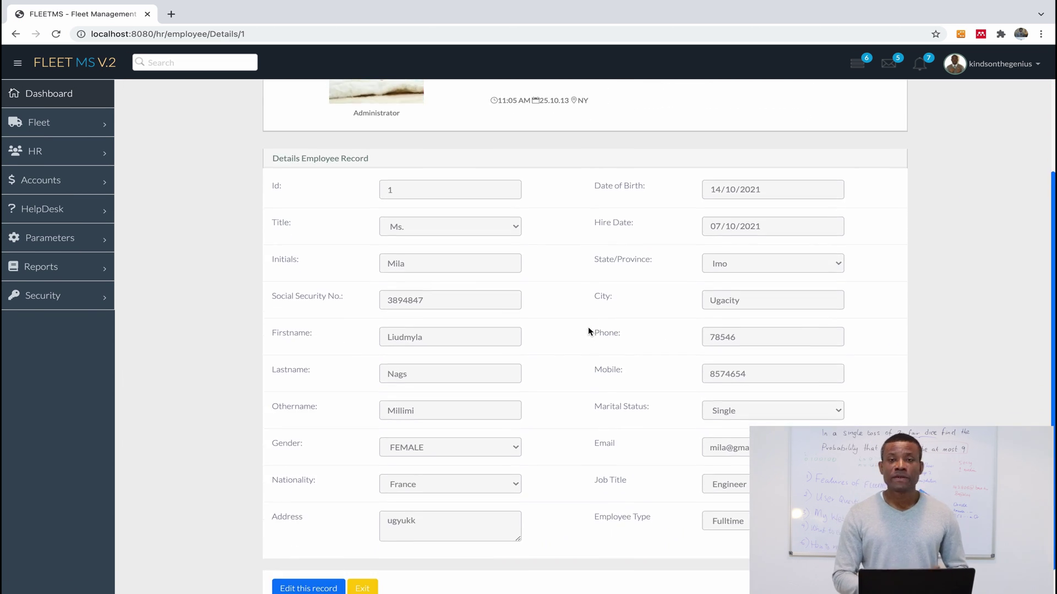
pyautogui.scroll(3, 588, 328)
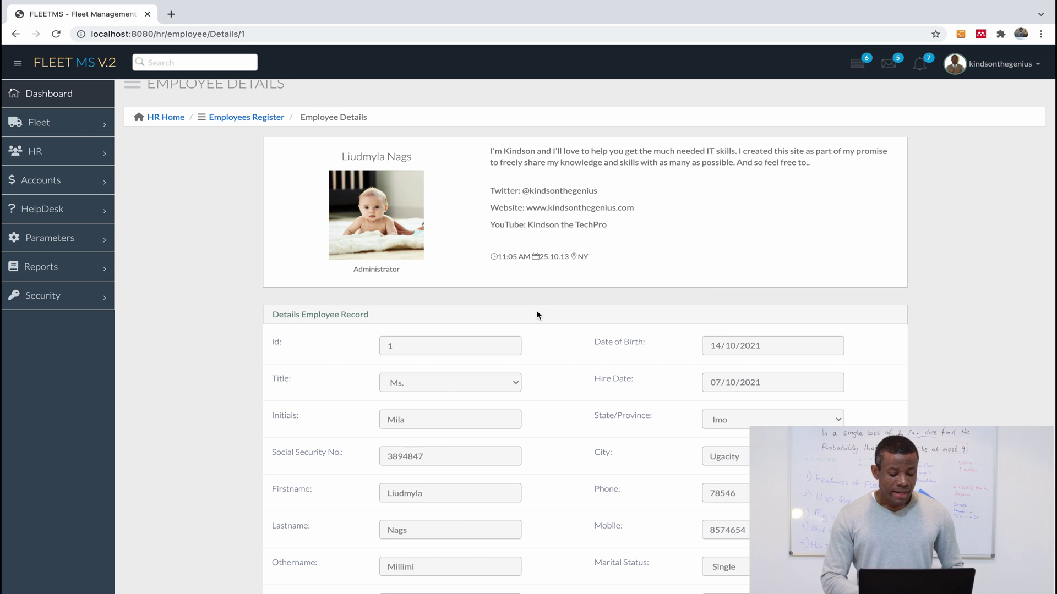
pyautogui.scroll(-3, 537, 312)
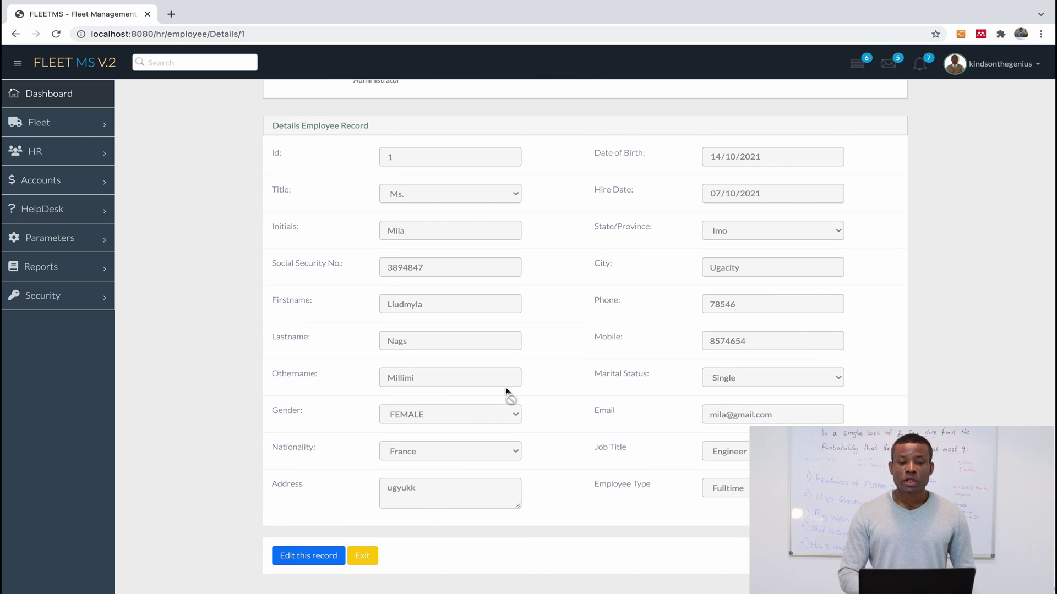
pyautogui.click(307, 556)
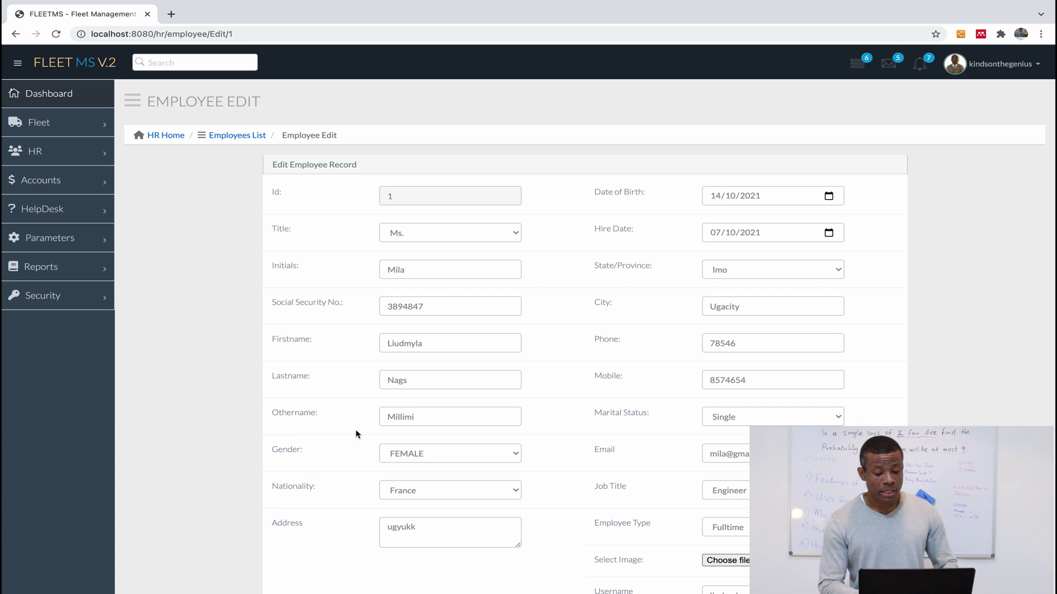
# - Scroll the employee edit form, then back out via Employees List and HR Home to Home
pyautogui.scroll(-2, 372, 461)
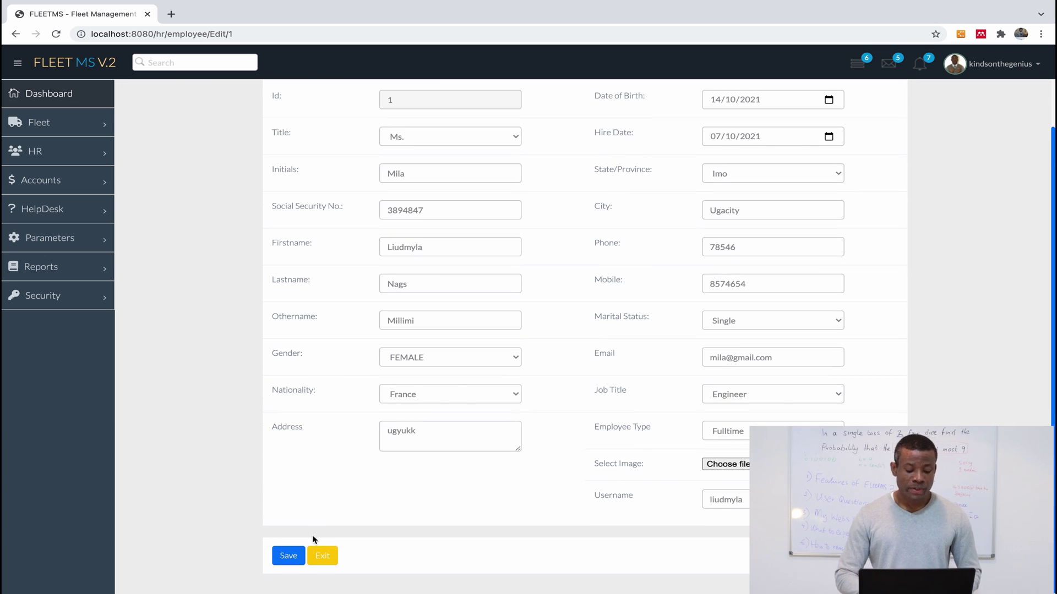
pyautogui.scroll(2, 270, 211)
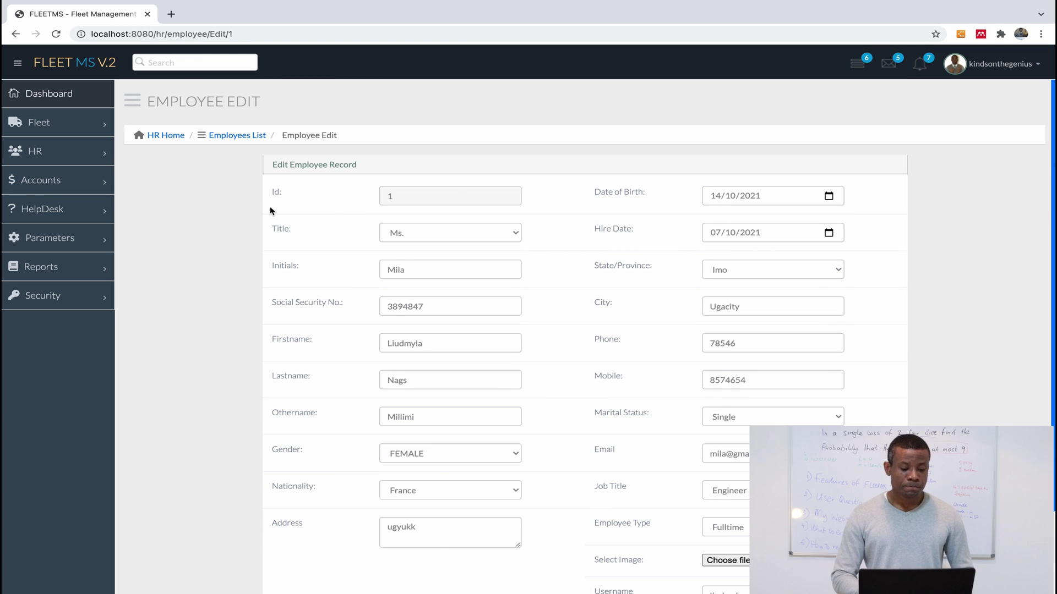
pyautogui.click(252, 137)
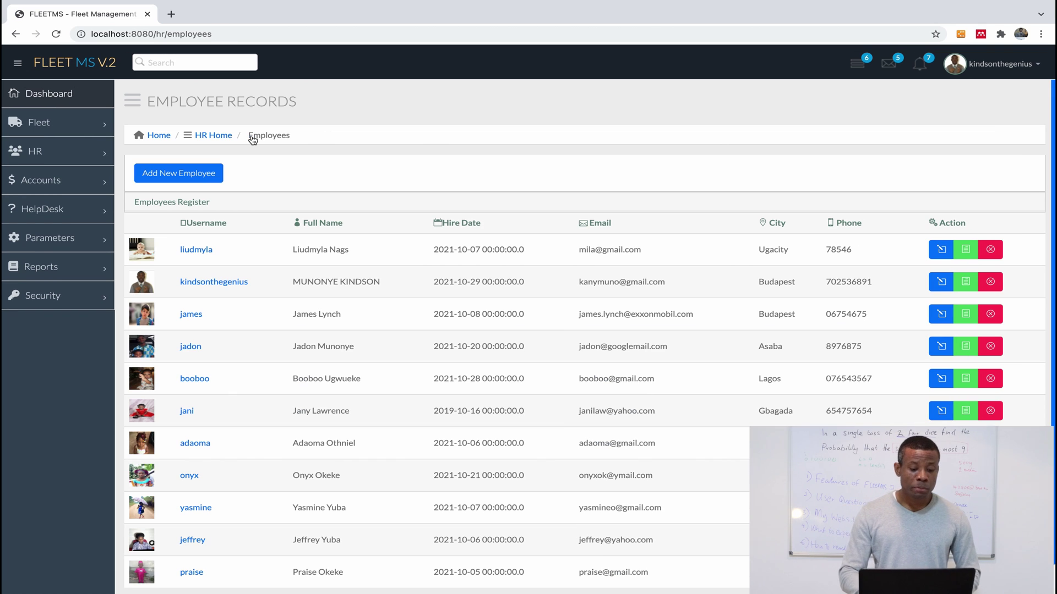
pyautogui.click(213, 137)
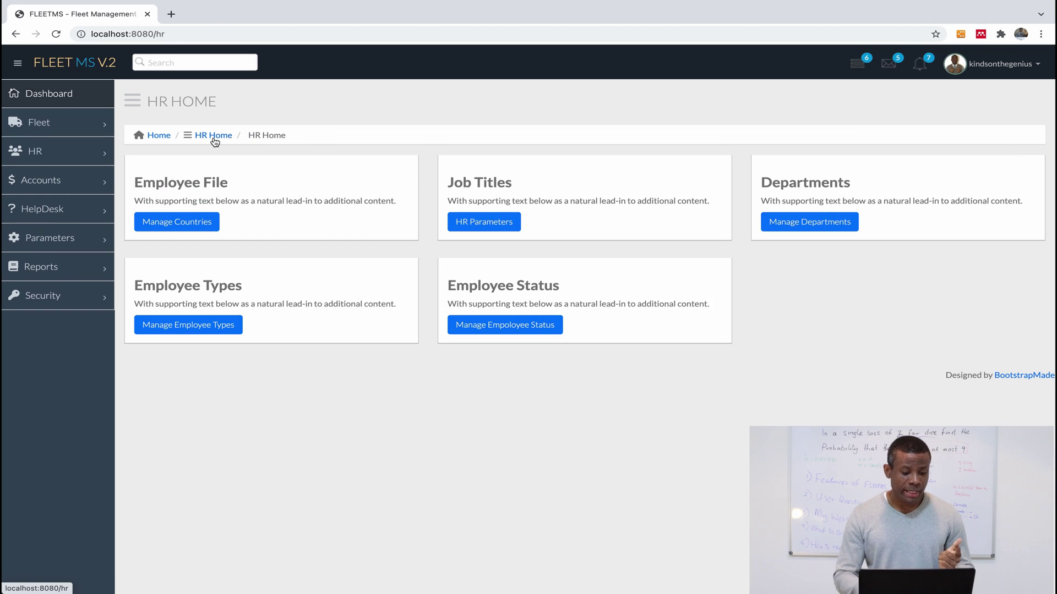
pyautogui.click(157, 135)
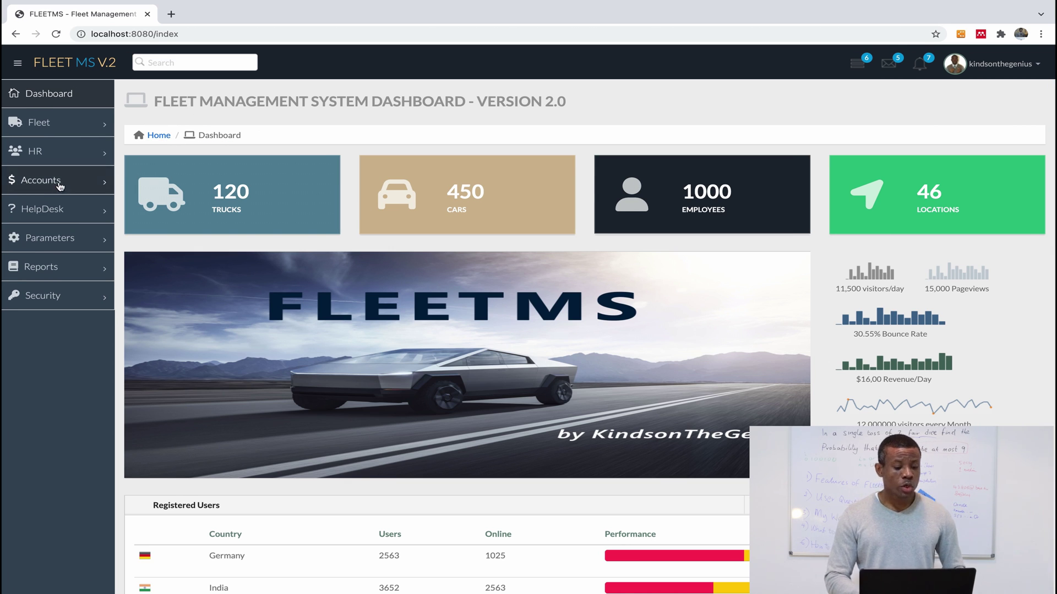
pyautogui.hotkey('ctrl', 'Right')
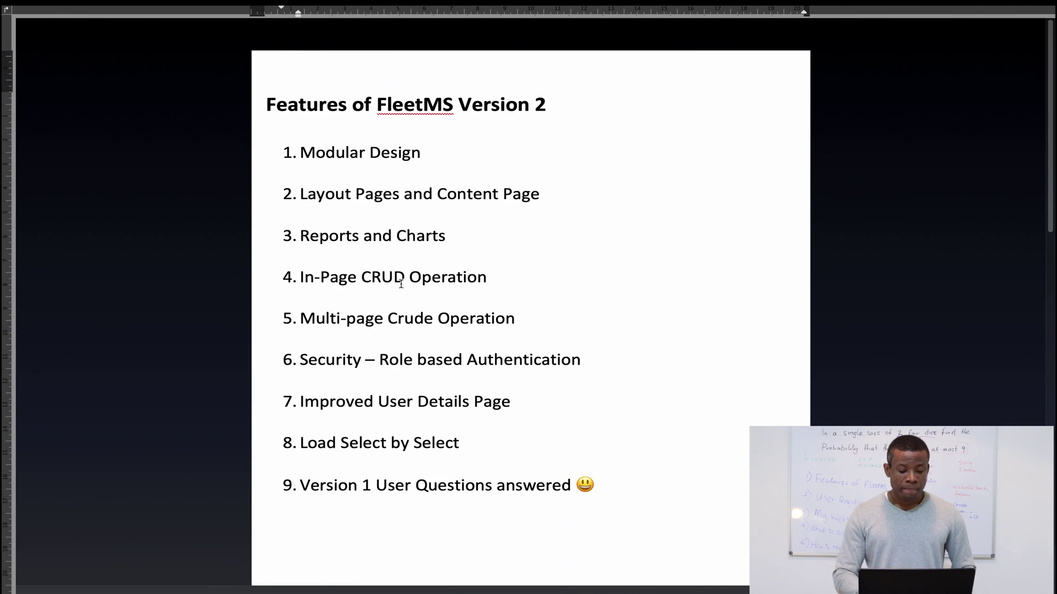
pyautogui.hotkey('ctrl', 'Left')
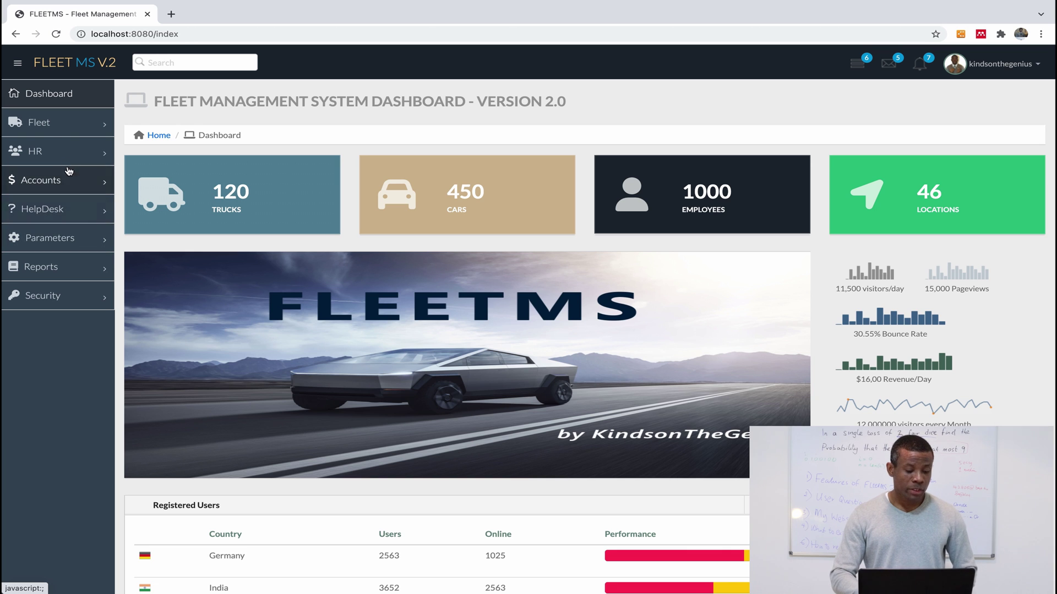
# - Open the Add New Location form via Parameters Home and Manage Locations
pyautogui.click(50, 238)
pyautogui.click(55, 262)
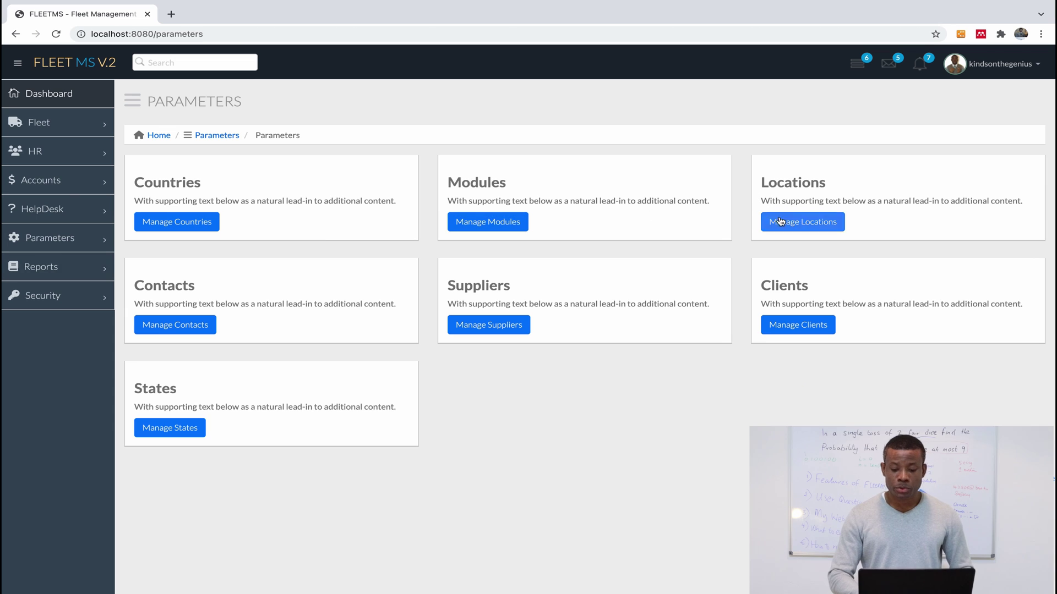
pyautogui.click(801, 220)
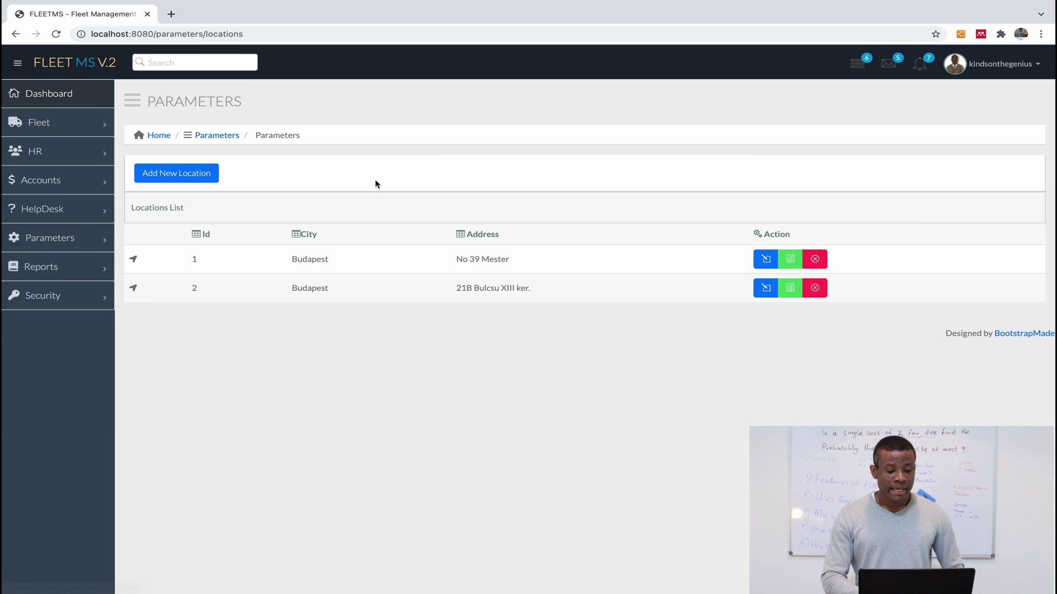
pyautogui.click(200, 173)
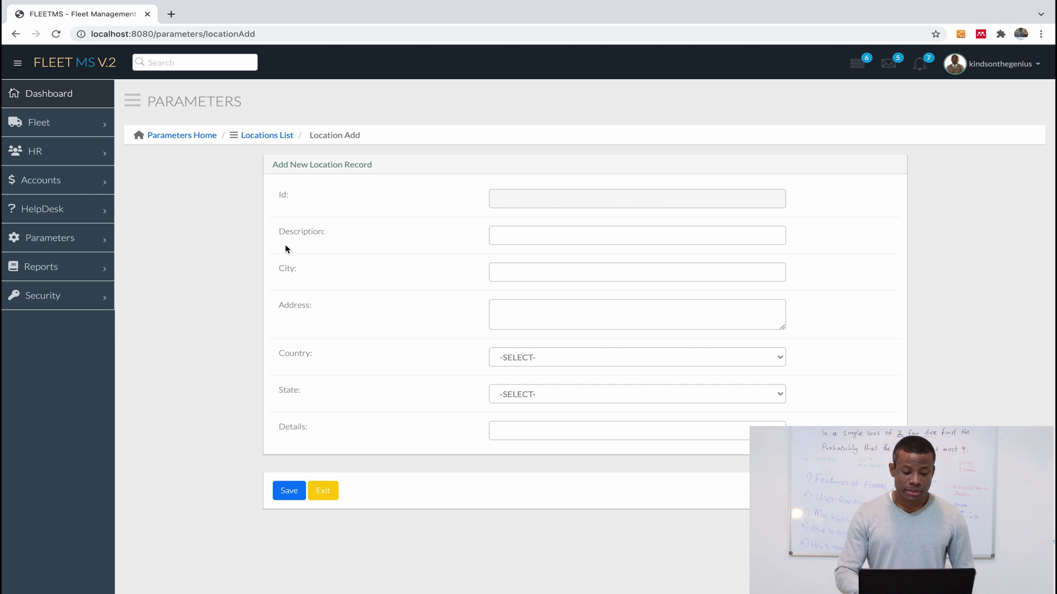
# - Choose Nigeria as the country, check the State options, then switch to the Word document
pyautogui.click(510, 359)
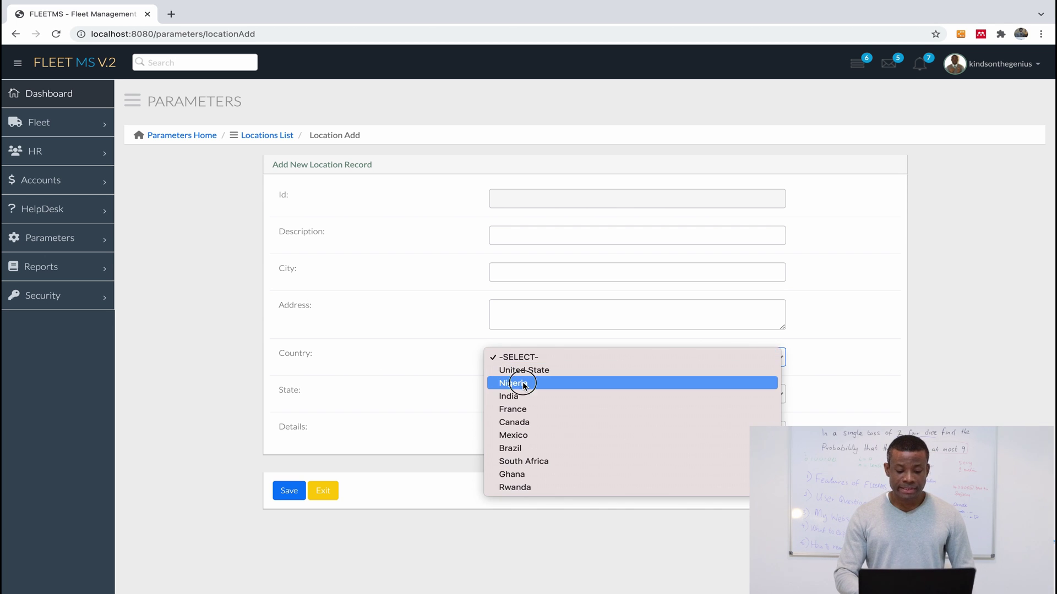
pyautogui.click(524, 383)
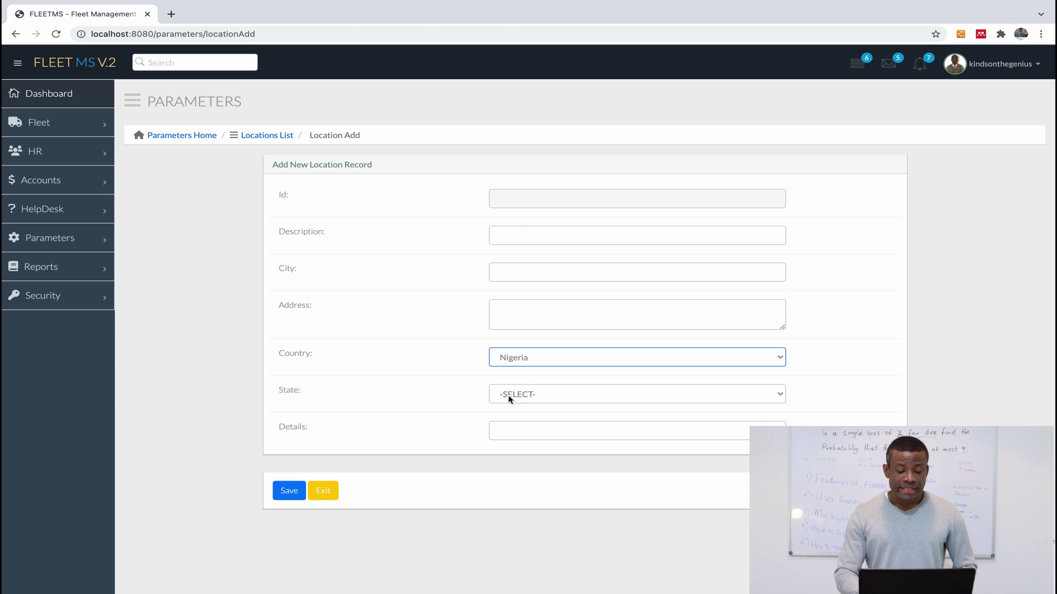
pyautogui.click(539, 394)
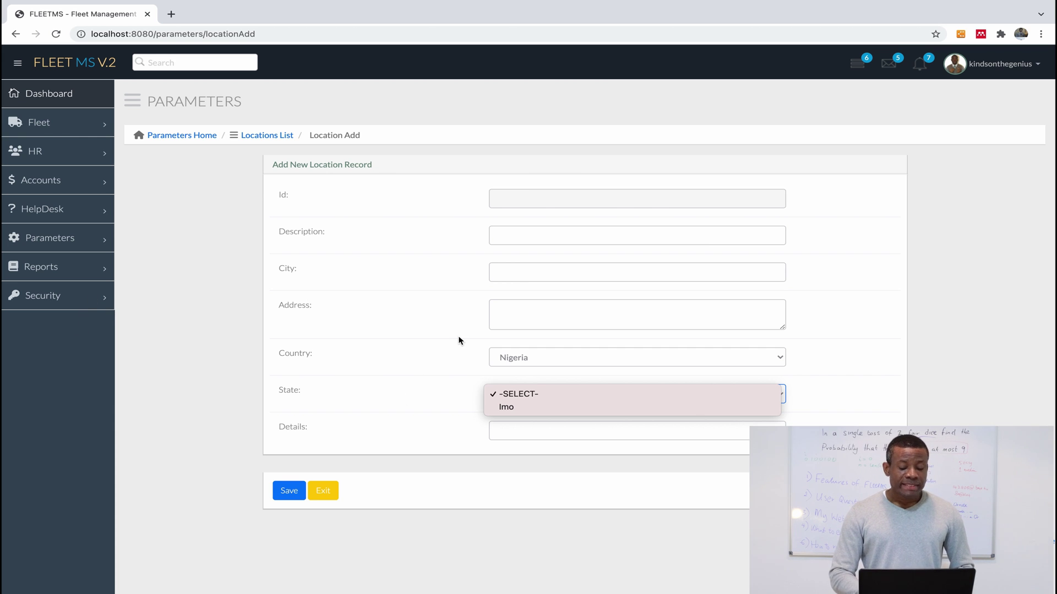
pyautogui.hotkey('alt', 'Tab')
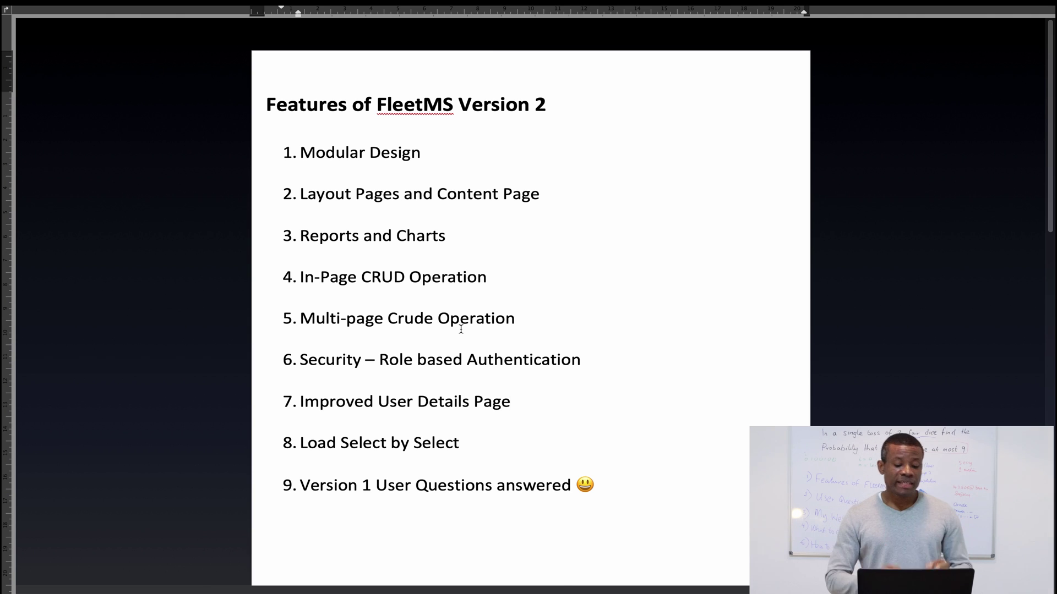
# - Scroll Word to the 'Other important Stuff' list, then return to Google Chrome
pyautogui.scroll(-1, 460, 329)
pyautogui.scroll(-8, 461, 329)
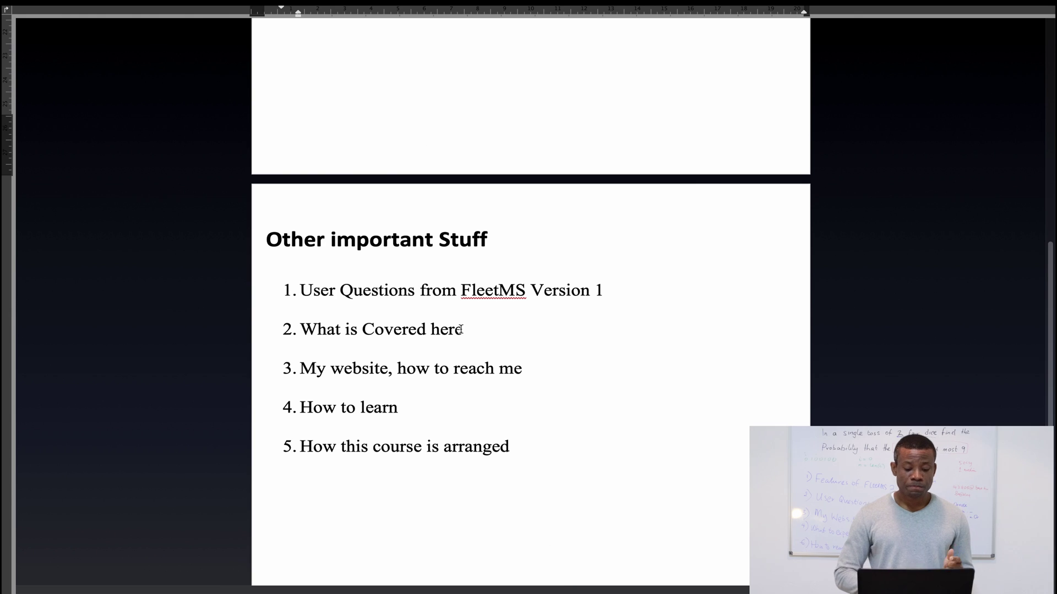
pyautogui.scroll(-1, 461, 329)
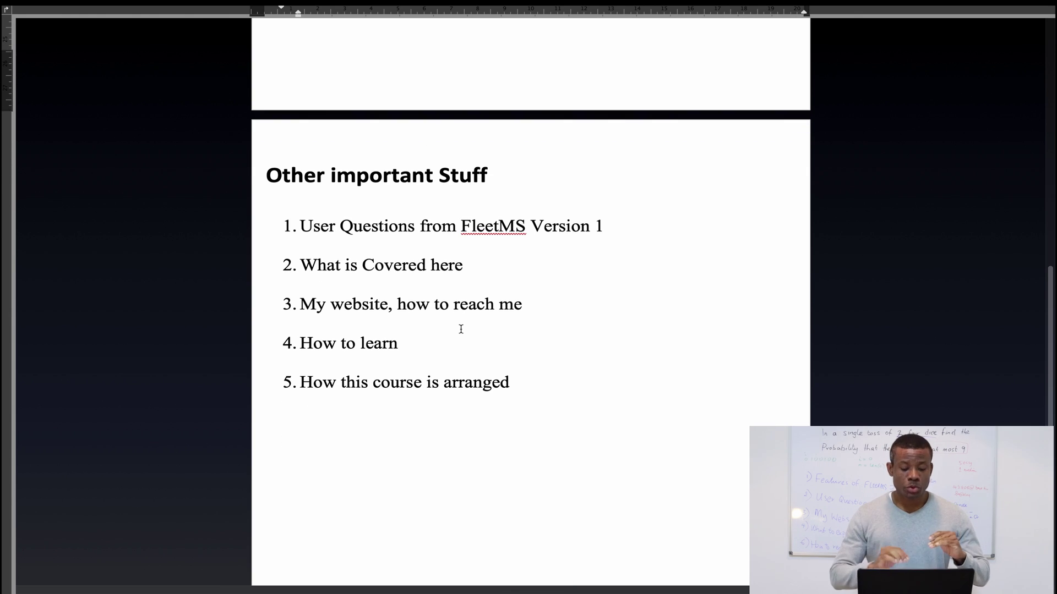
pyautogui.press('F4')
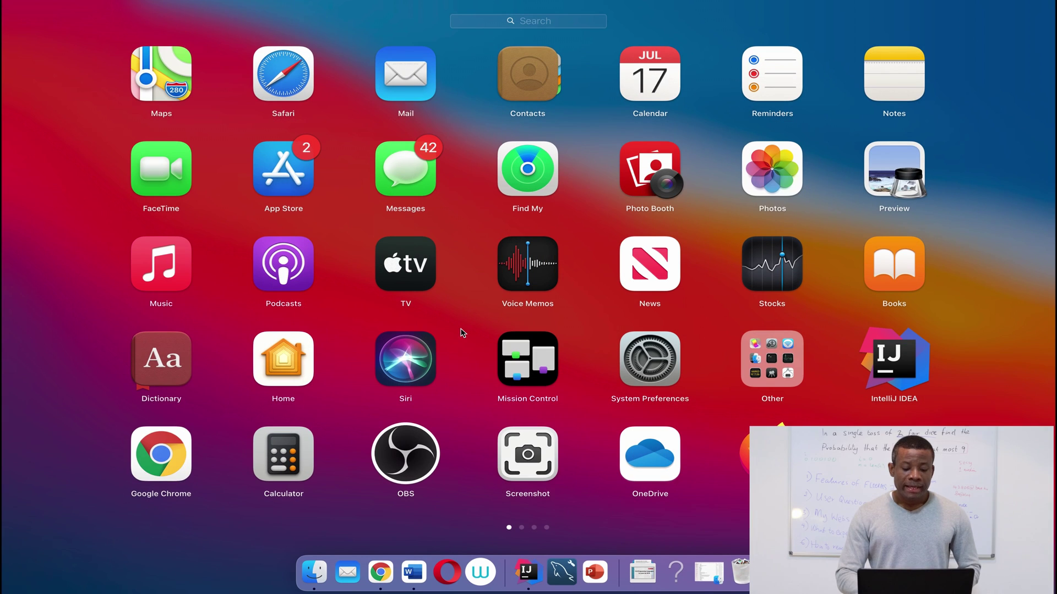
pyautogui.click(385, 574)
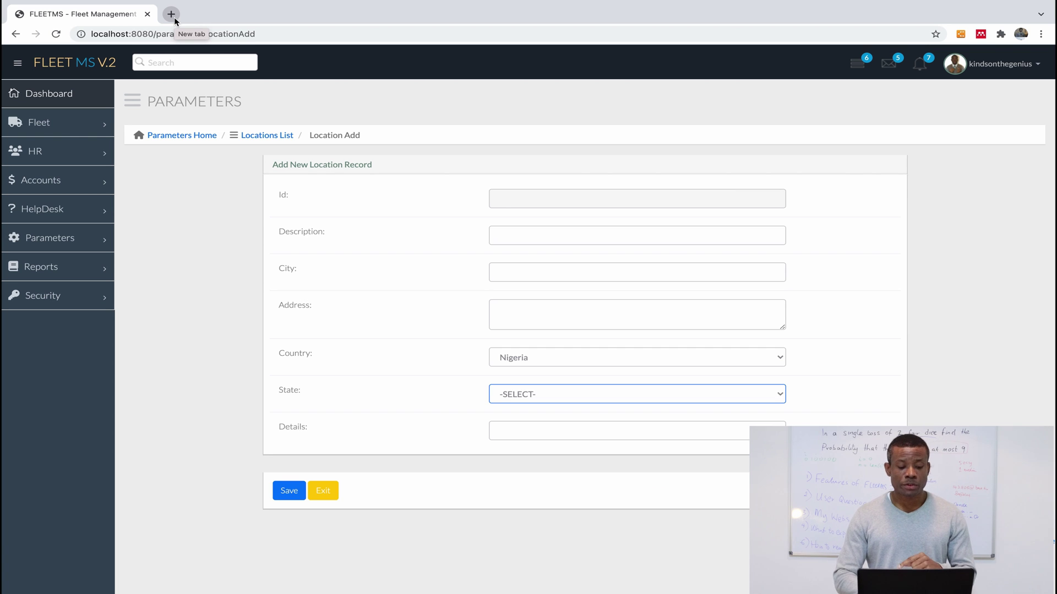
# - In a new tab, Google 'kindson the genius spring boot' and open the first result
pyautogui.click(171, 14)
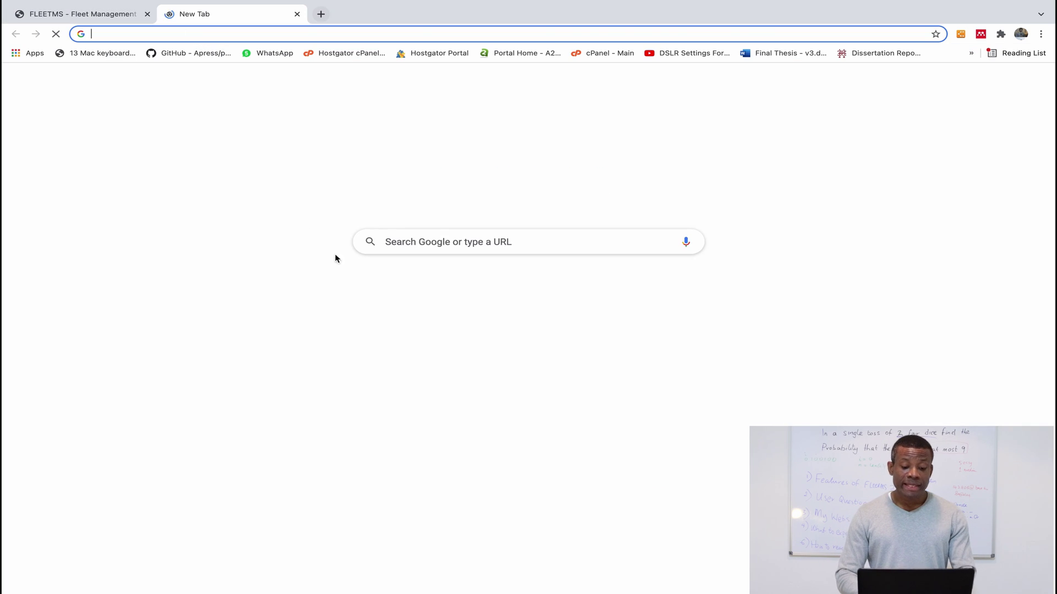
pyautogui.click(407, 242)
pyautogui.write('kindson the genius spring boot')
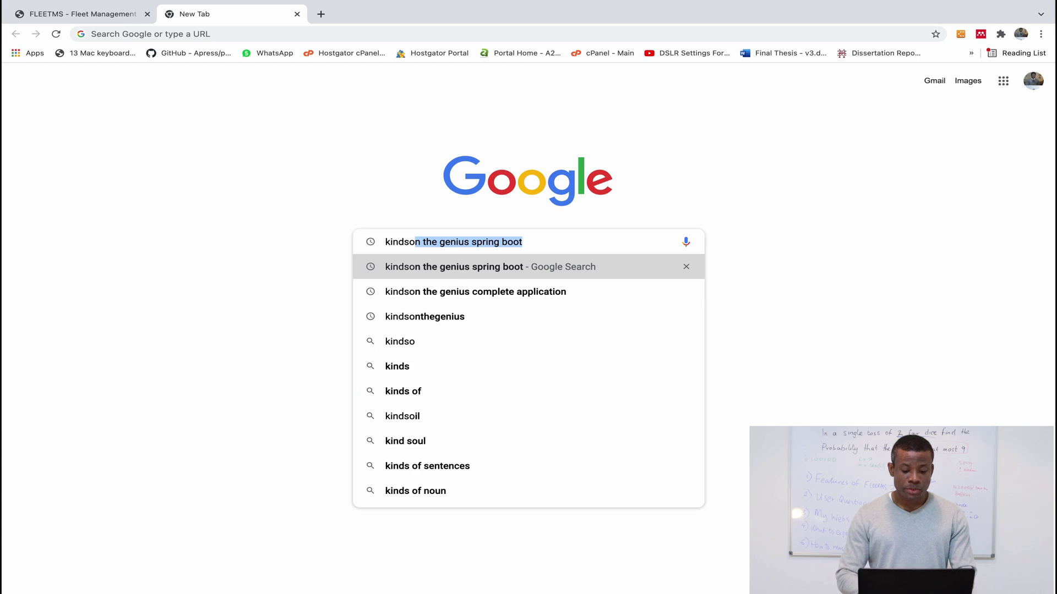
pyautogui.click(456, 269)
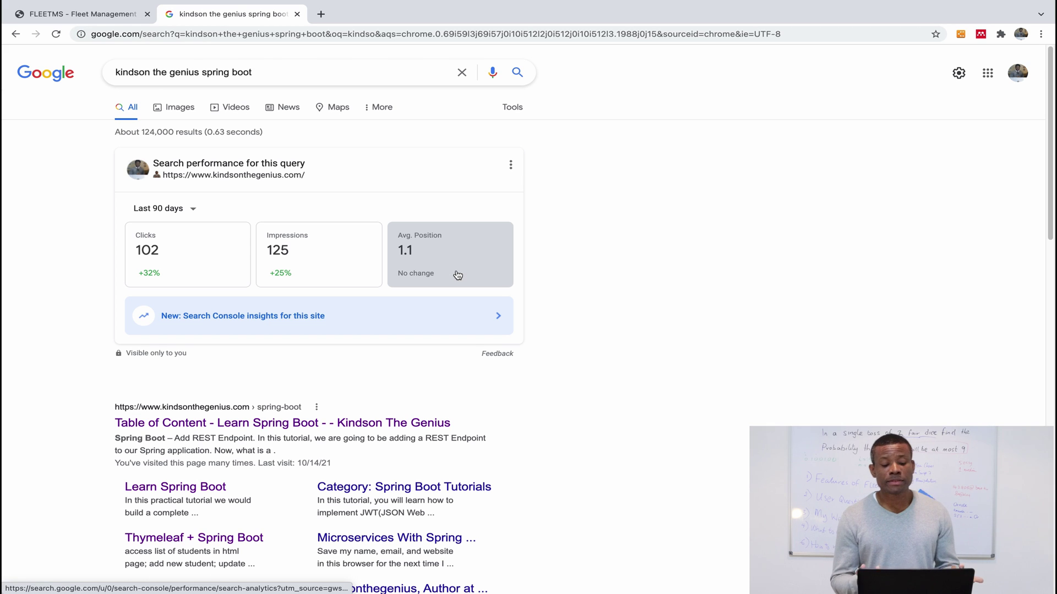
pyautogui.scroll(-3, 270, 386)
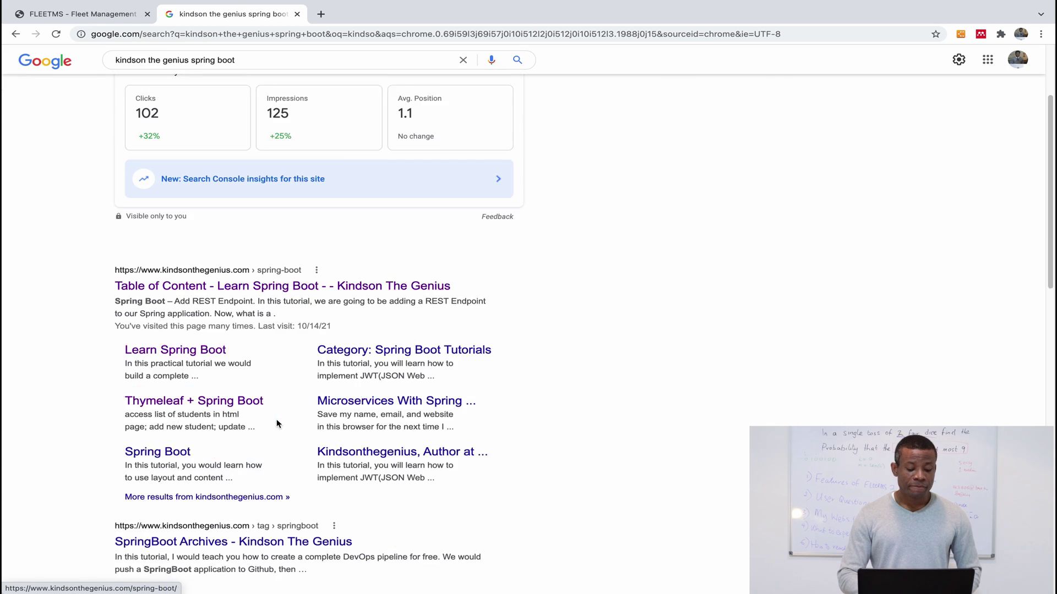
pyautogui.click(253, 275)
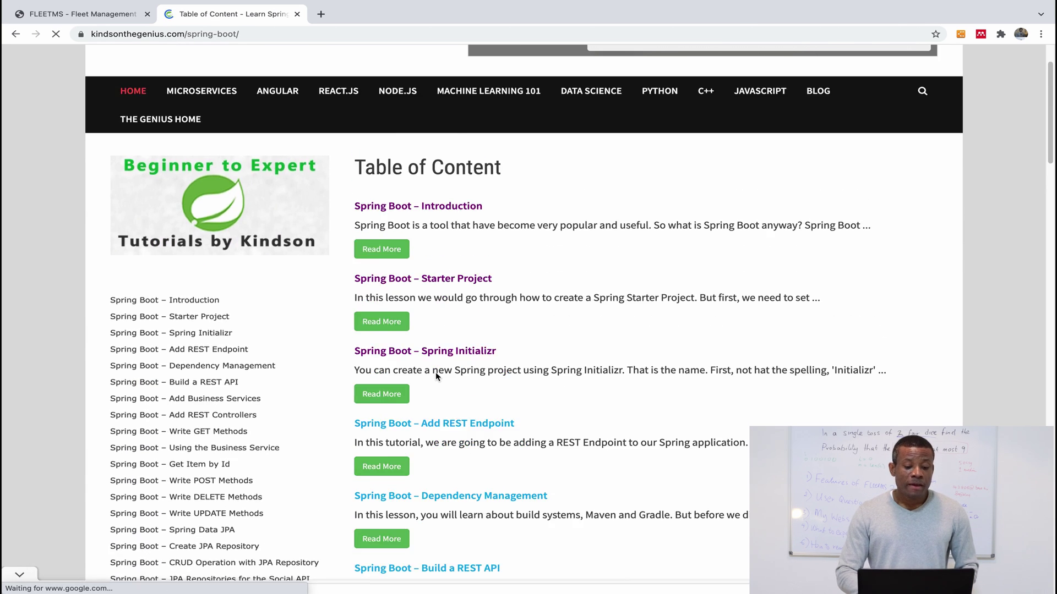
# - Browse the Spring Boot lesson list, then open a blank third tab
pyautogui.scroll(-2, 436, 376)
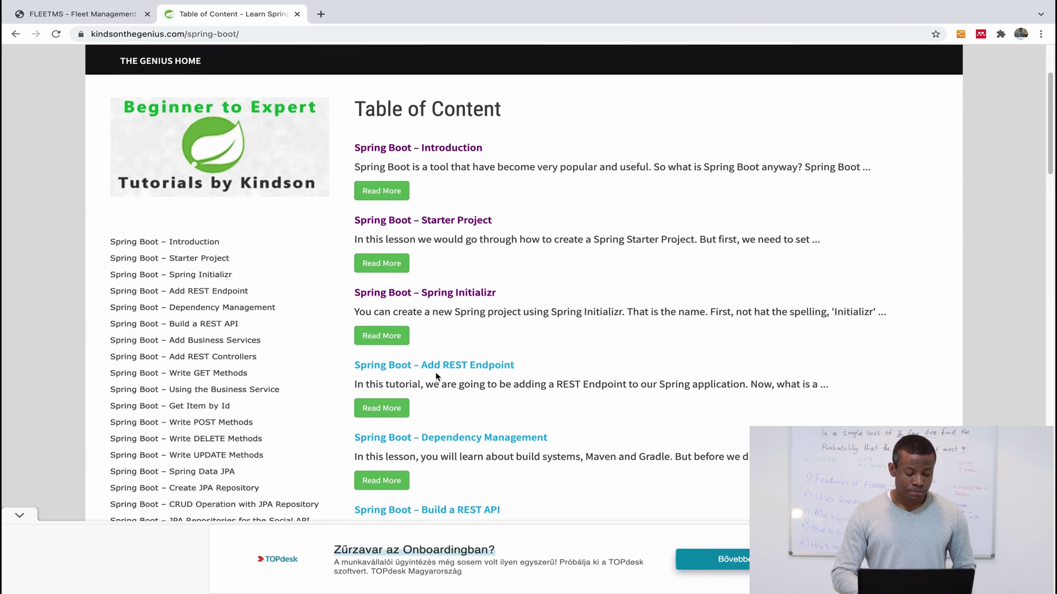
pyautogui.scroll(-7, 439, 317)
pyautogui.scroll(-2, 439, 317)
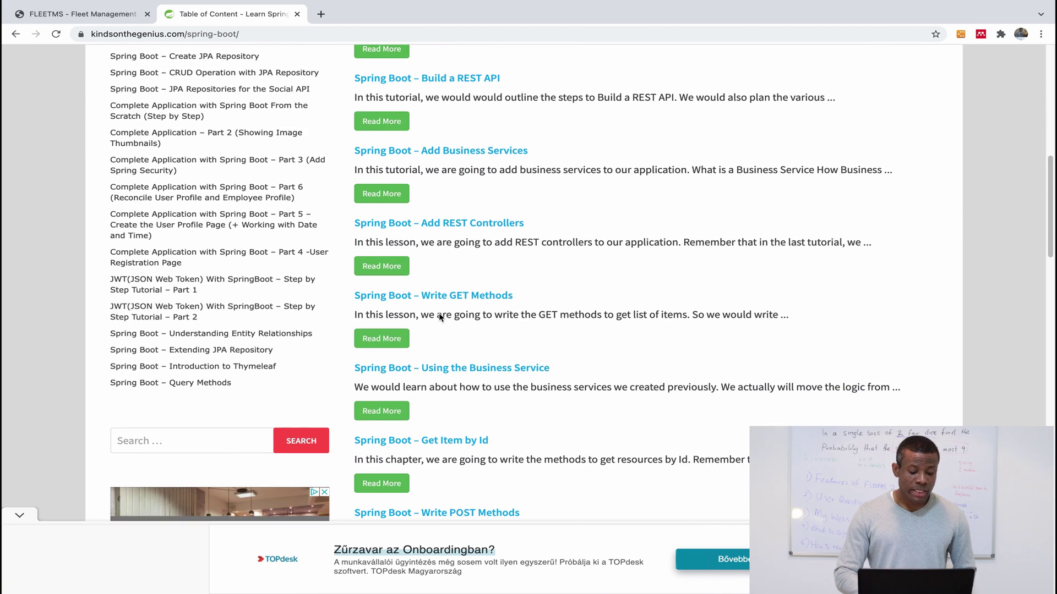
pyautogui.scroll(1, 221, 229)
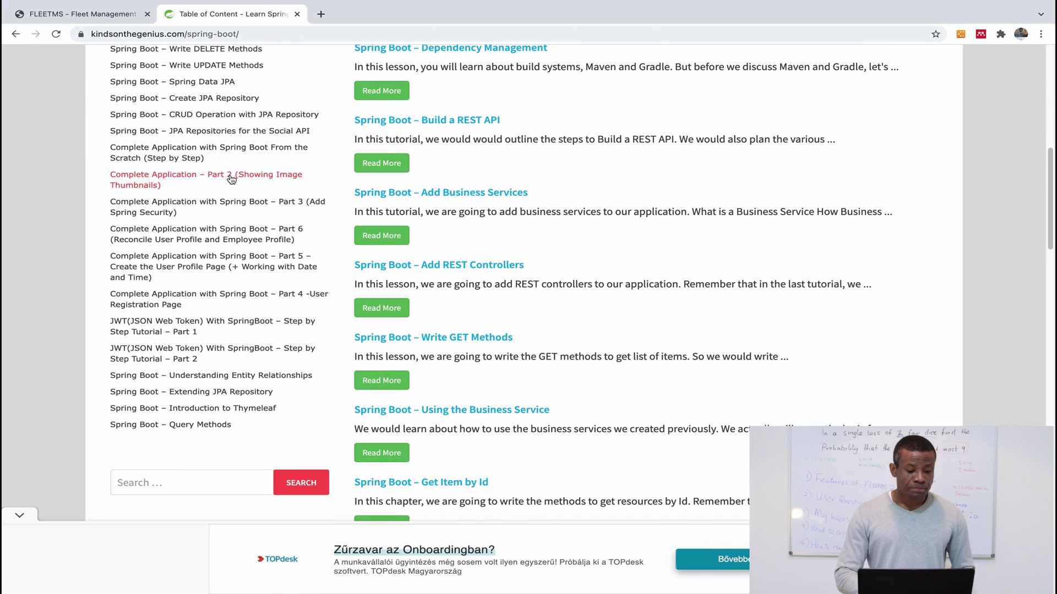
pyautogui.scroll(5, 203, 161)
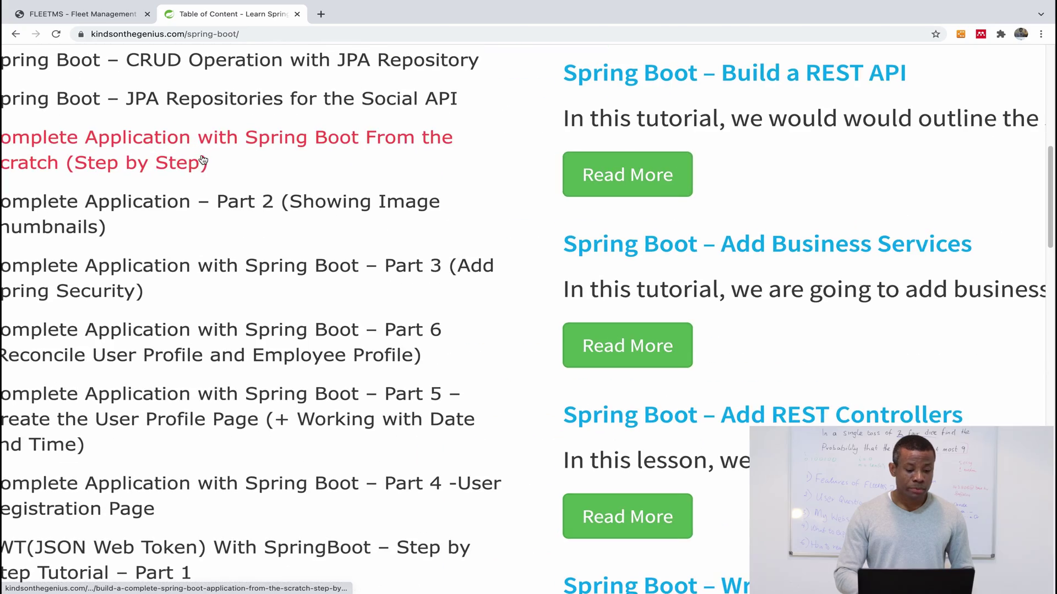
pyautogui.hscroll(-3, 219, 168)
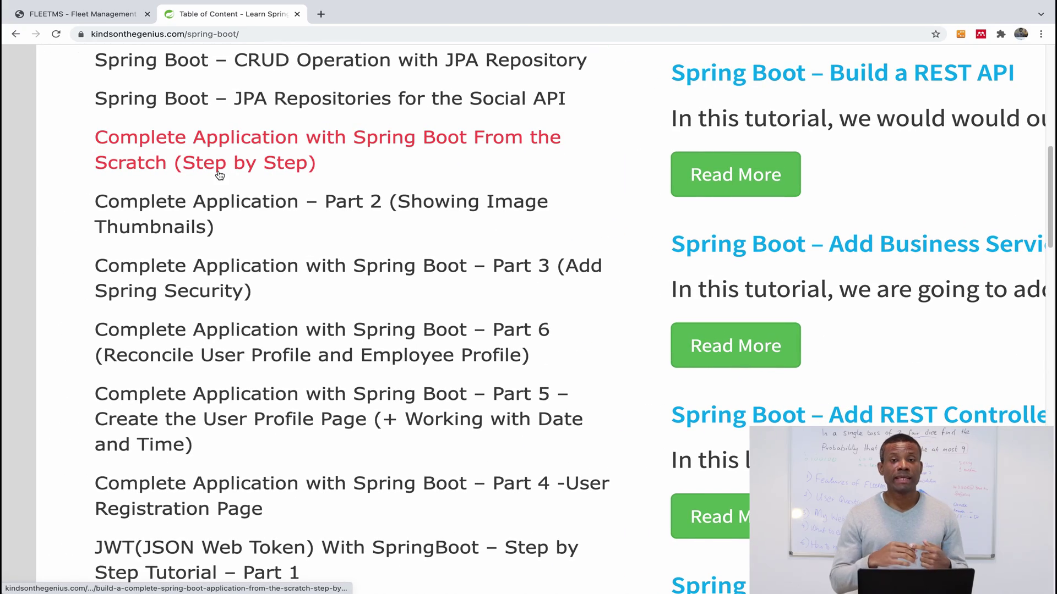
pyautogui.scroll(-5, 219, 174)
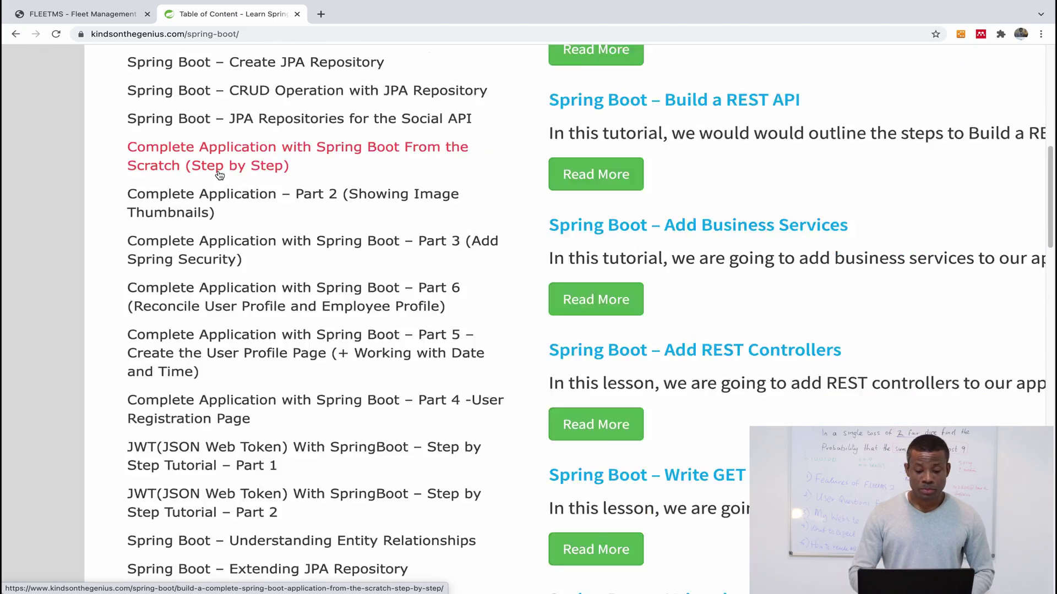
pyautogui.scroll(-3, 219, 173)
pyautogui.press('super+t')
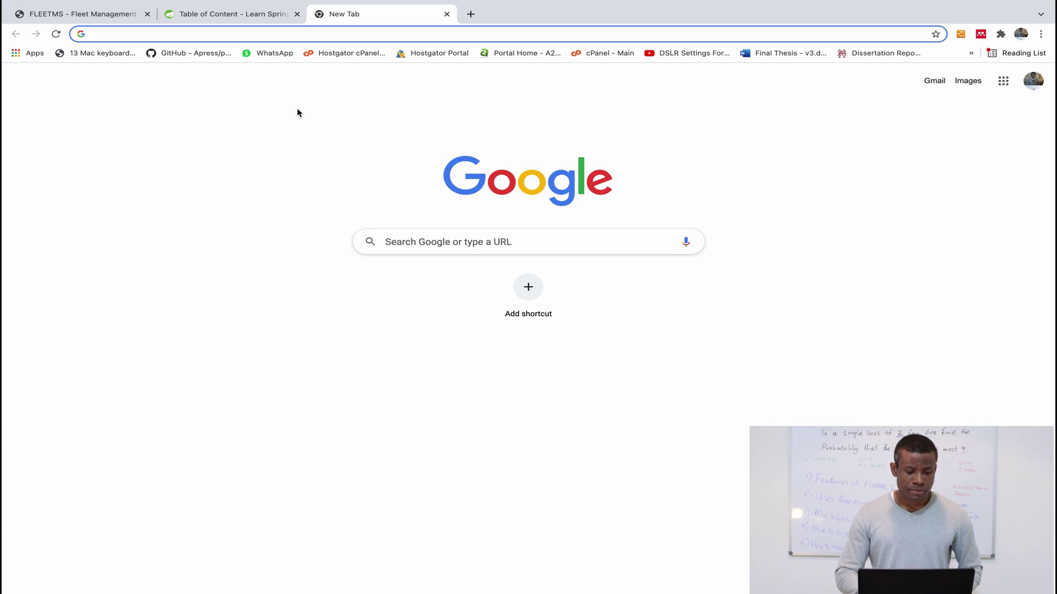
# - From the Table of Content tab, open 'Complete Application with Spring Boot From the Scratch' and read 'What you will learn'
pyautogui.click(269, 17)
pyautogui.scroll(3, 437, 349)
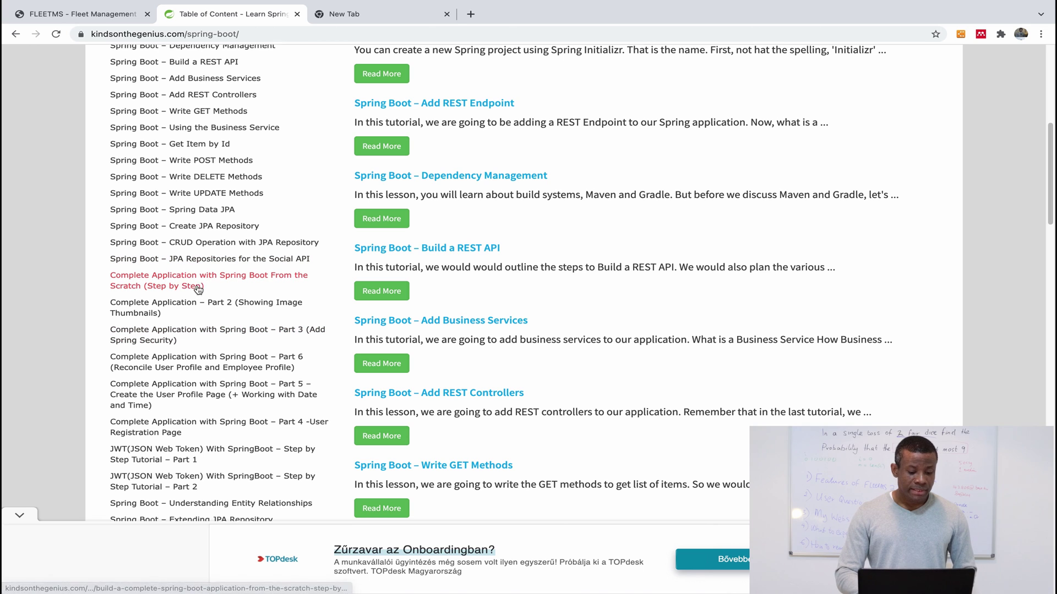
pyautogui.click(197, 285)
pyautogui.scroll(-8, 424, 281)
pyautogui.scroll(-5, 423, 285)
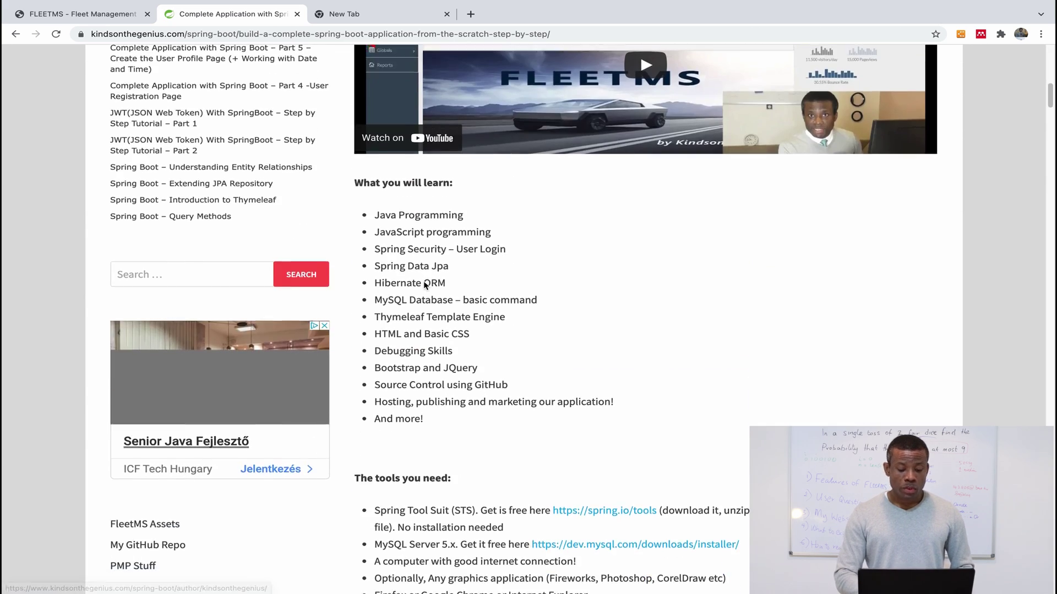
pyautogui.scroll(5, 491, 326)
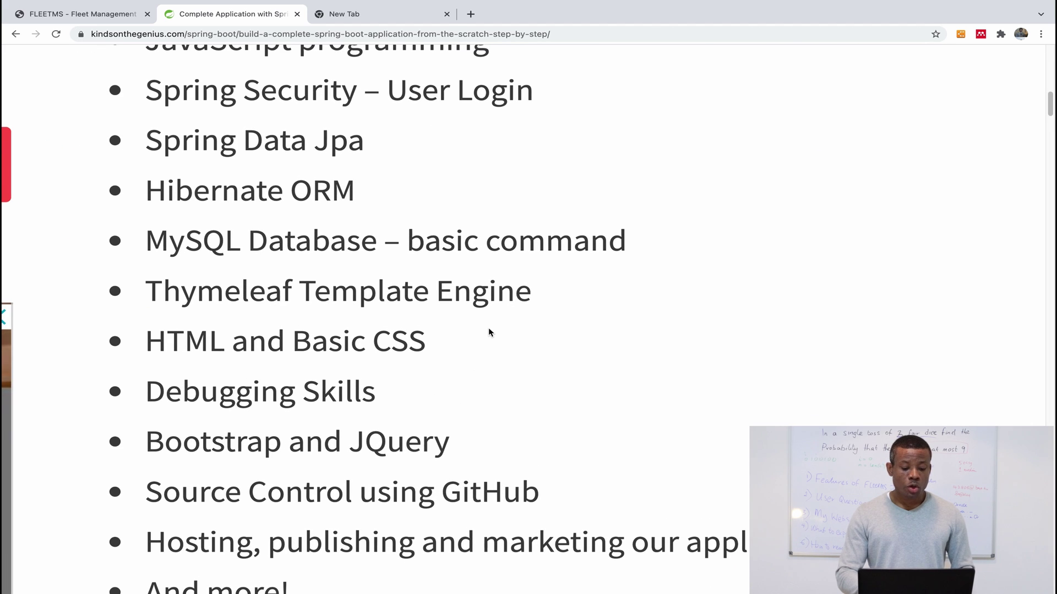
pyautogui.scroll(-5, 492, 326)
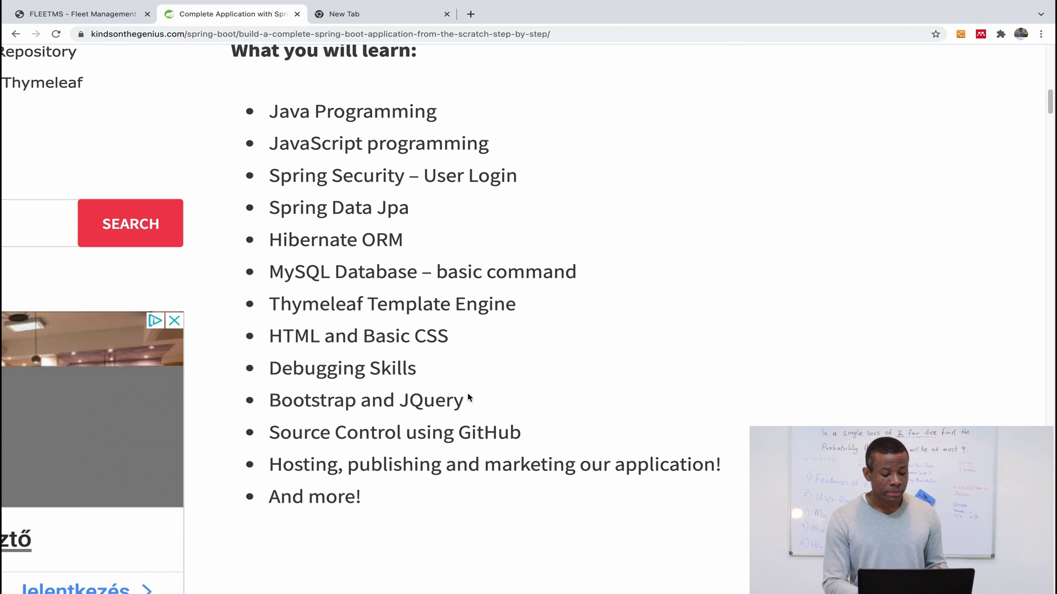
pyautogui.scroll(-5, 468, 392)
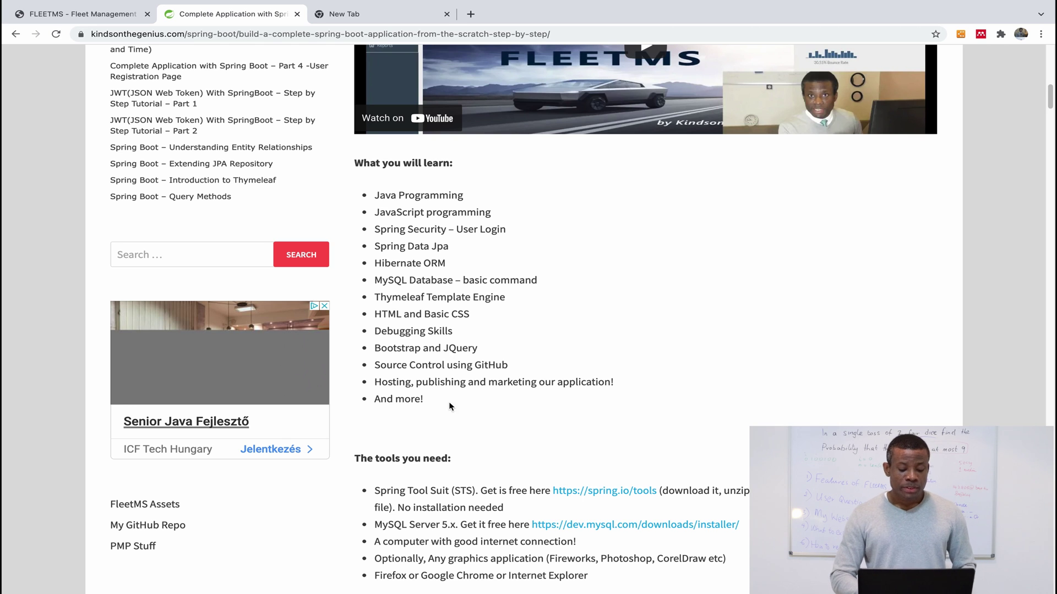
pyautogui.scroll(-1, 420, 446)
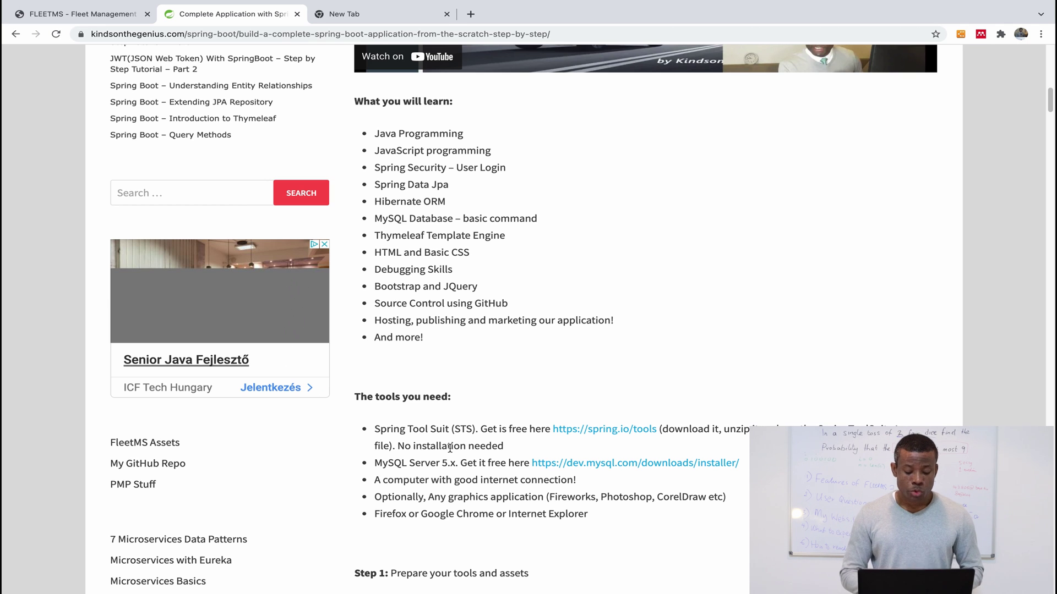
# - Scroll to the tutorial's 'Step 1' section, then return to the FleetMS location form
pyautogui.scroll(-2, 488, 516)
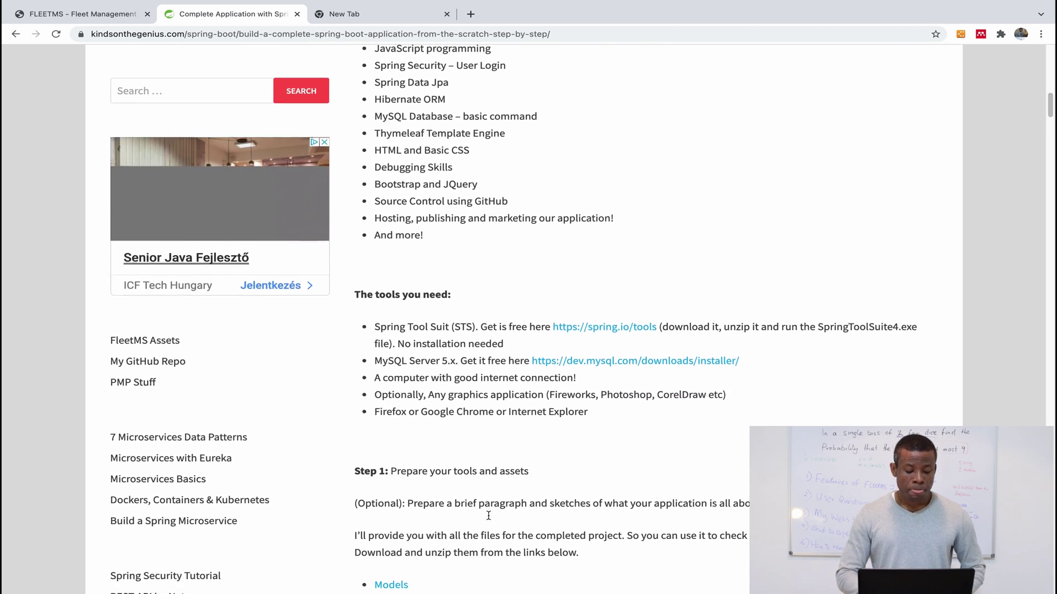
pyautogui.scroll(-2, 488, 515)
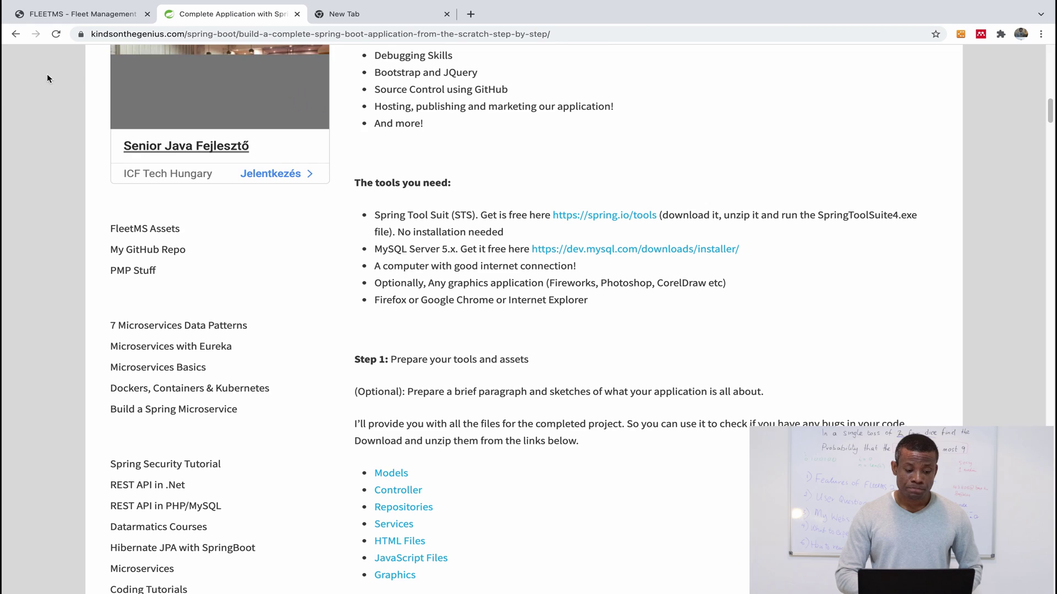
pyautogui.click(77, 16)
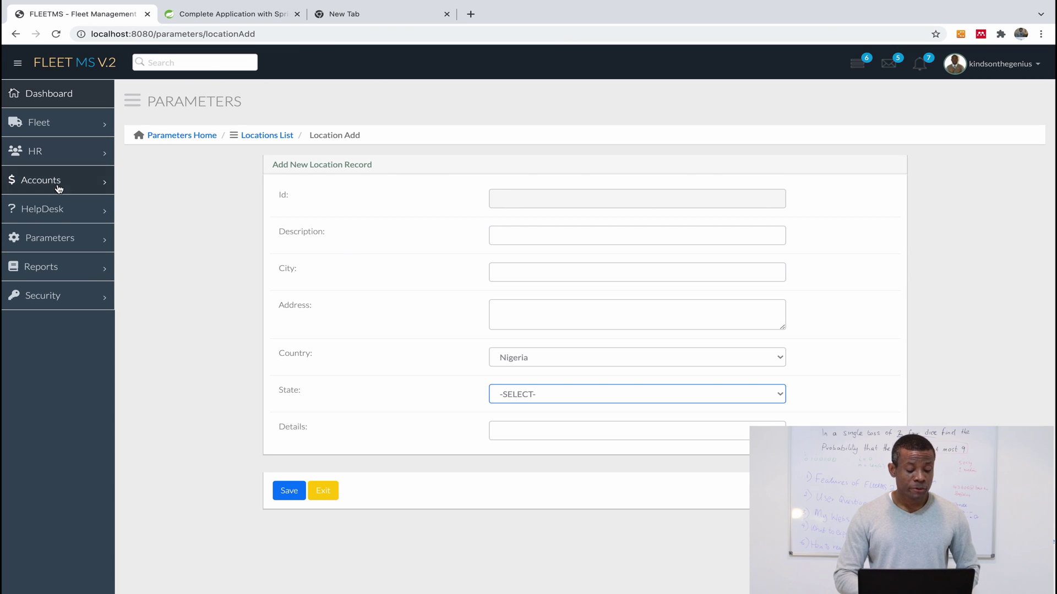
# - Expand HelpDesk in the sidebar, then go to the Dashboard
pyautogui.click(69, 215)
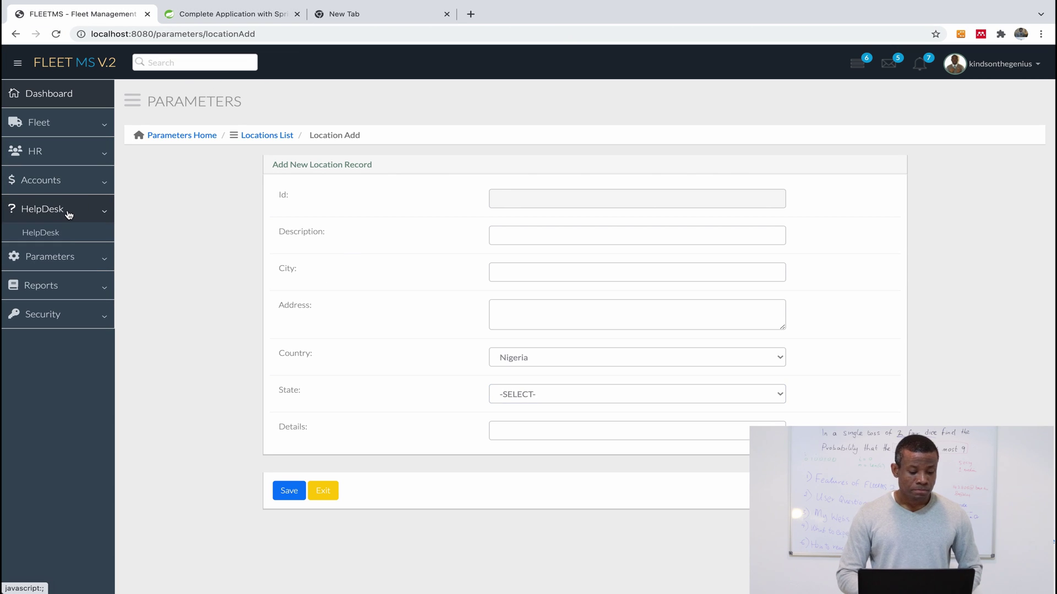
pyautogui.click(65, 98)
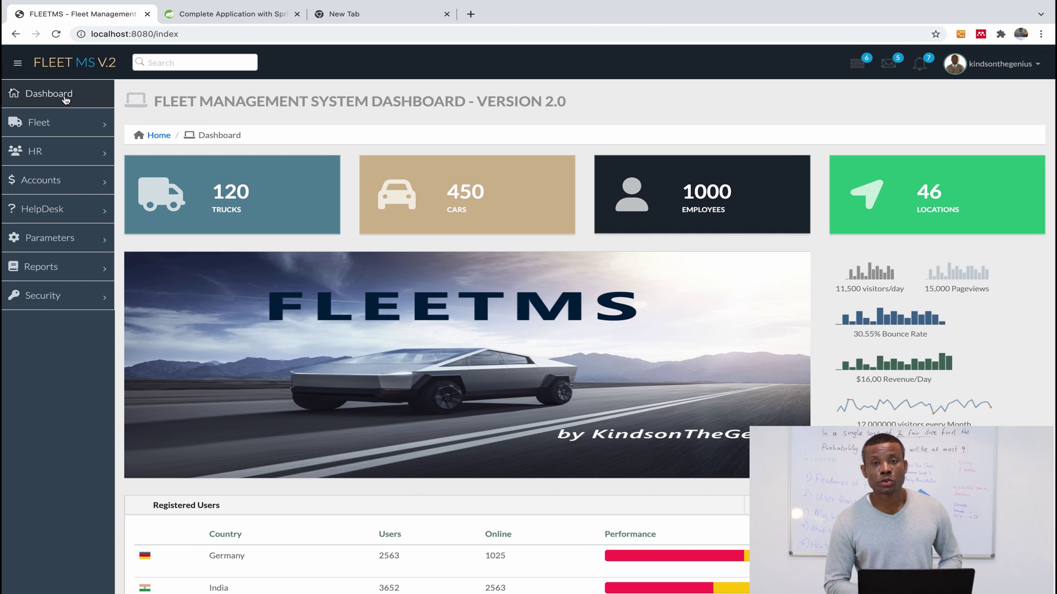